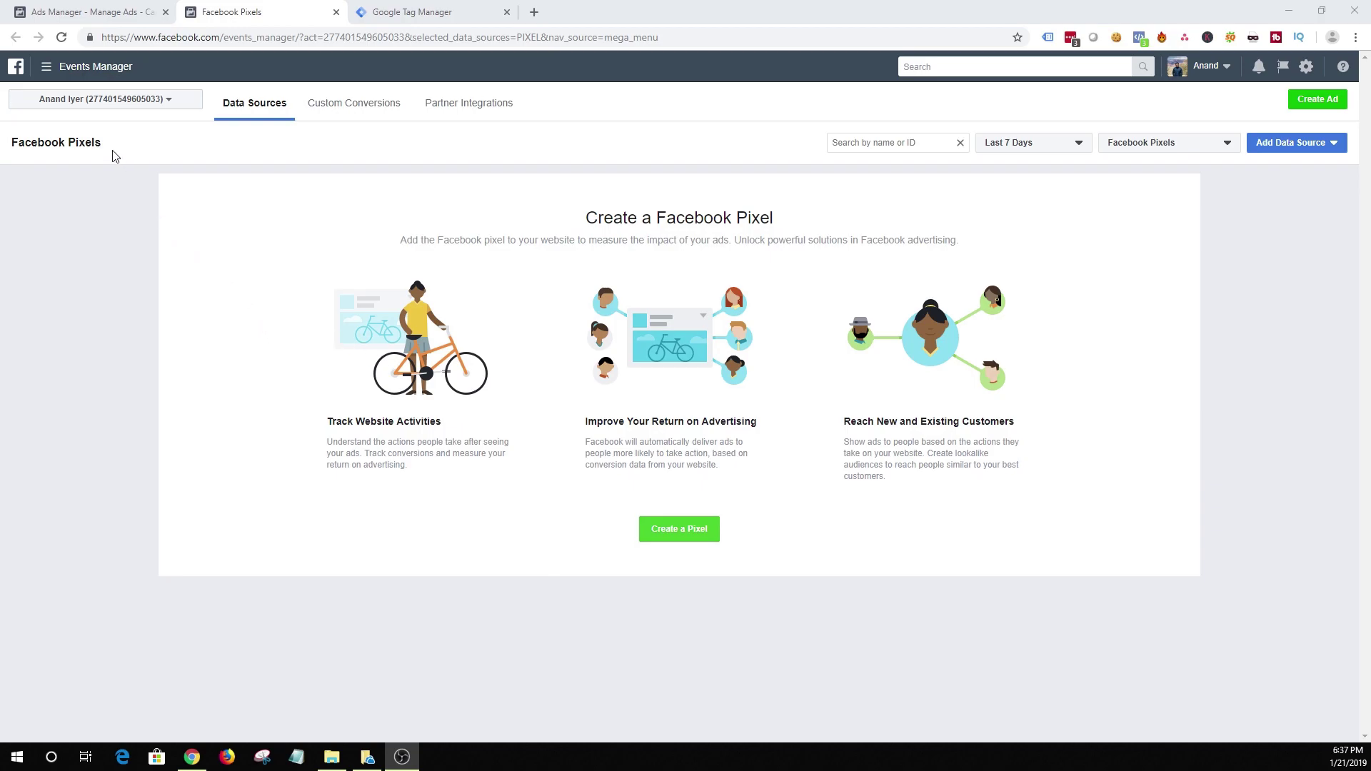
Step: Open and then dismiss the Events Manager navigation menu to return to Create a Facebook Pixel
left_click(48, 75)
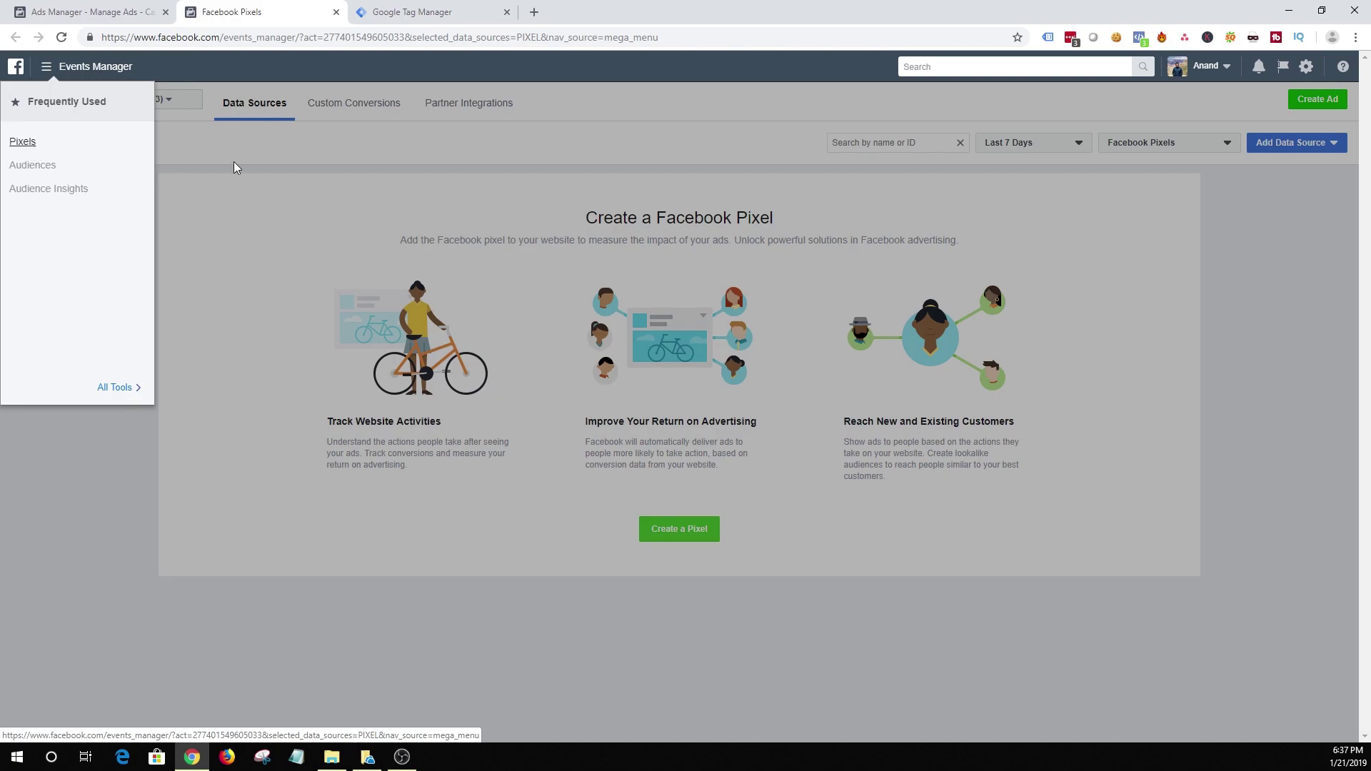
left_click(847, 711)
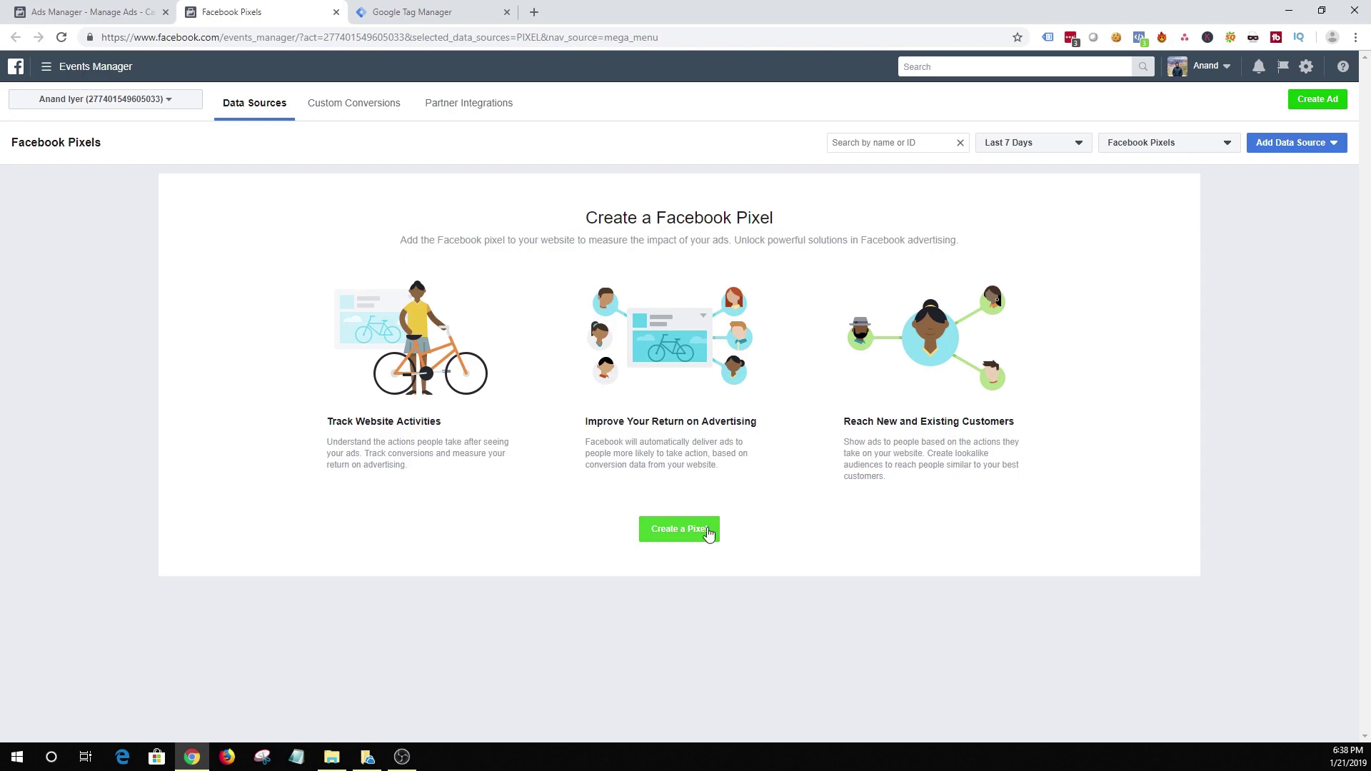
left_click(682, 532)
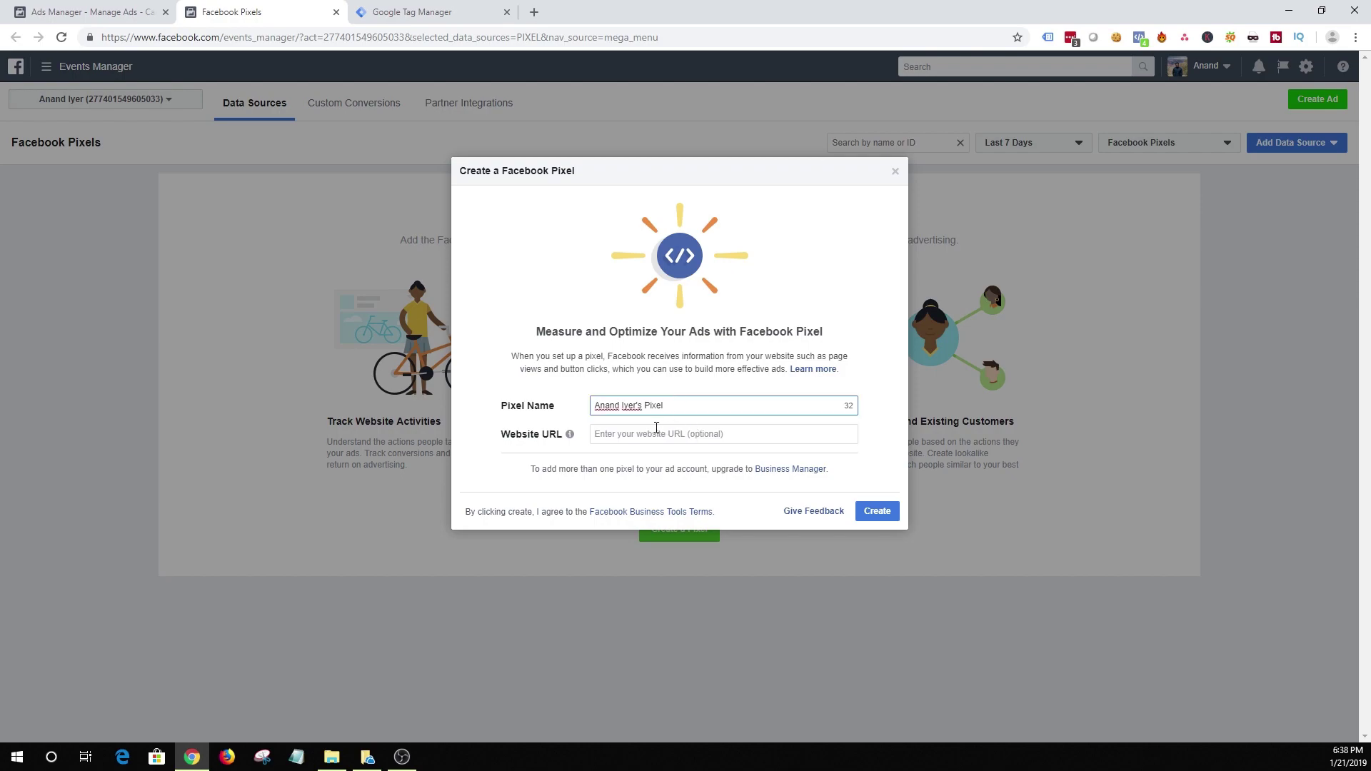
left_click(652, 431)
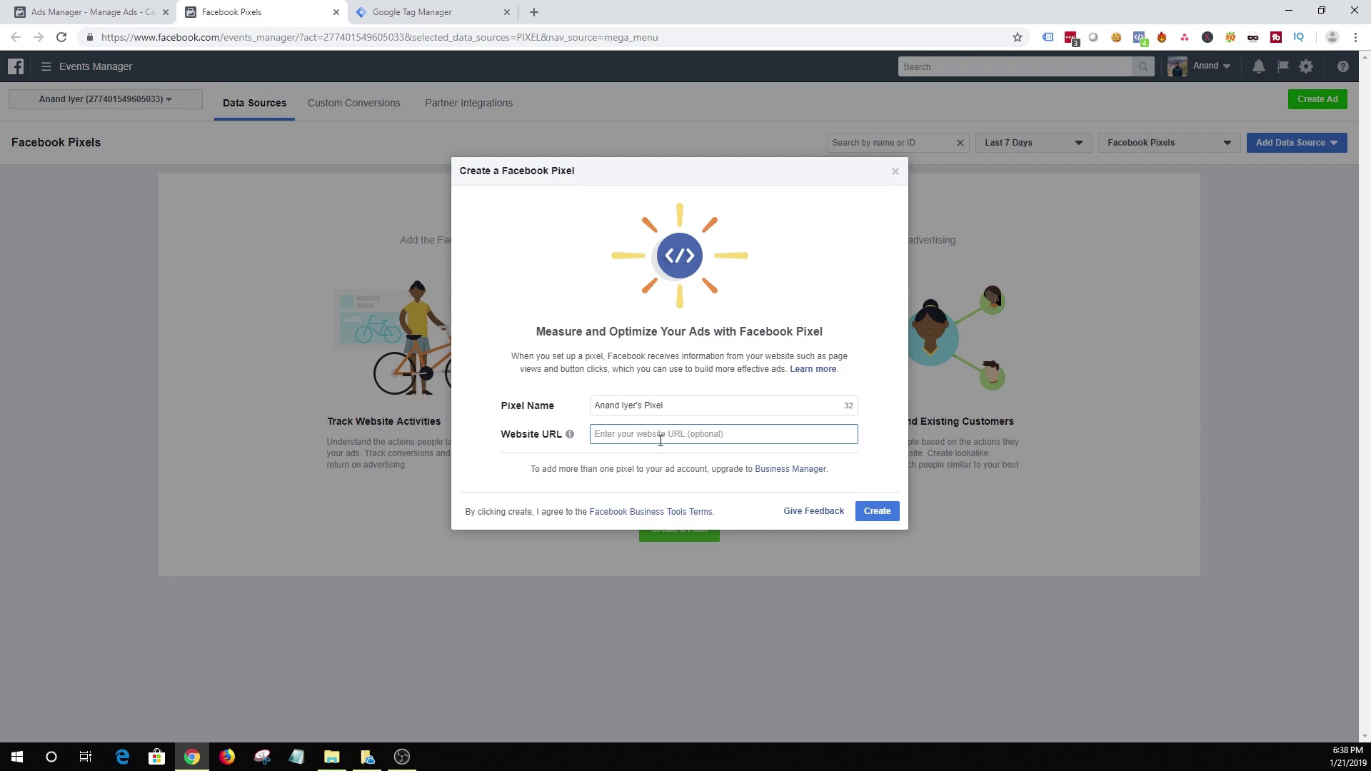
type("www.anandriyer.com")
left_click(874, 513)
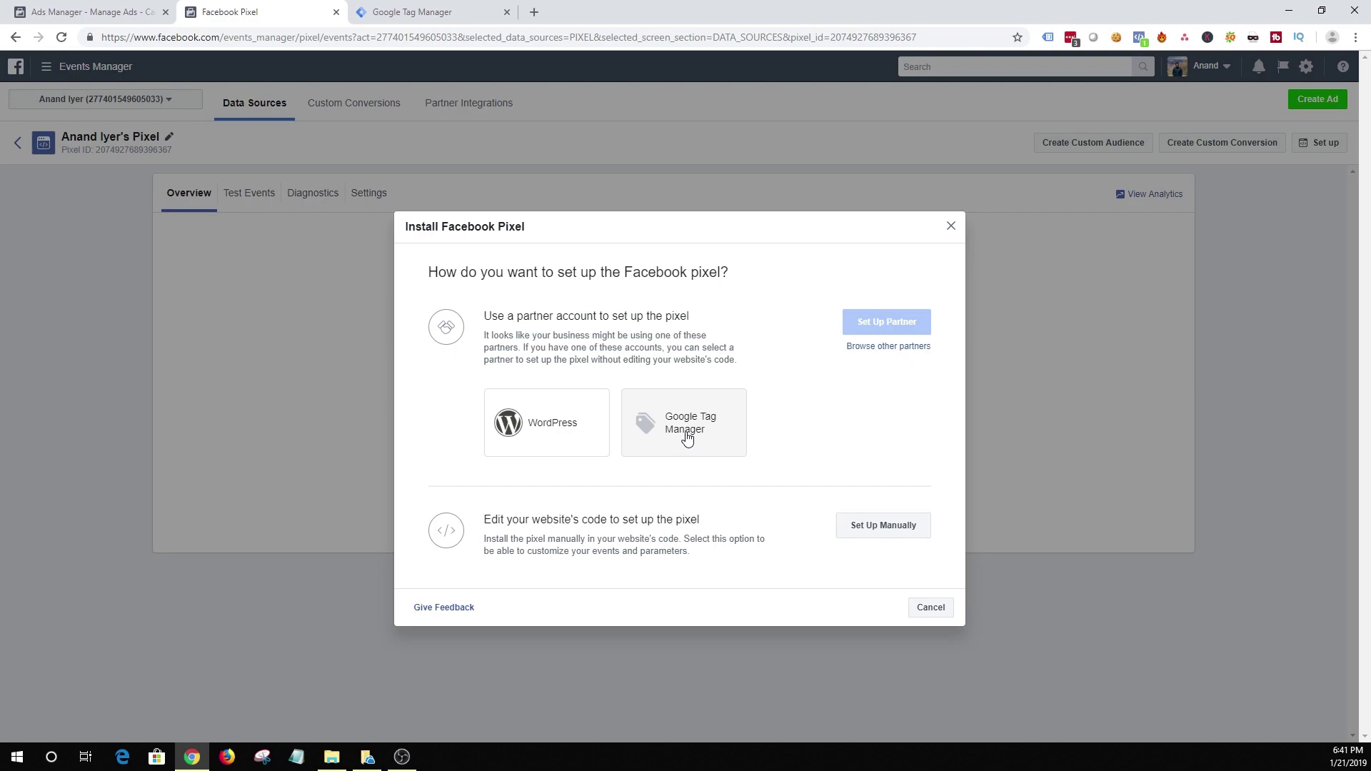
Step: Set up the pixel through the Google Tag Manager partner and authorize the Google account
left_click(703, 427)
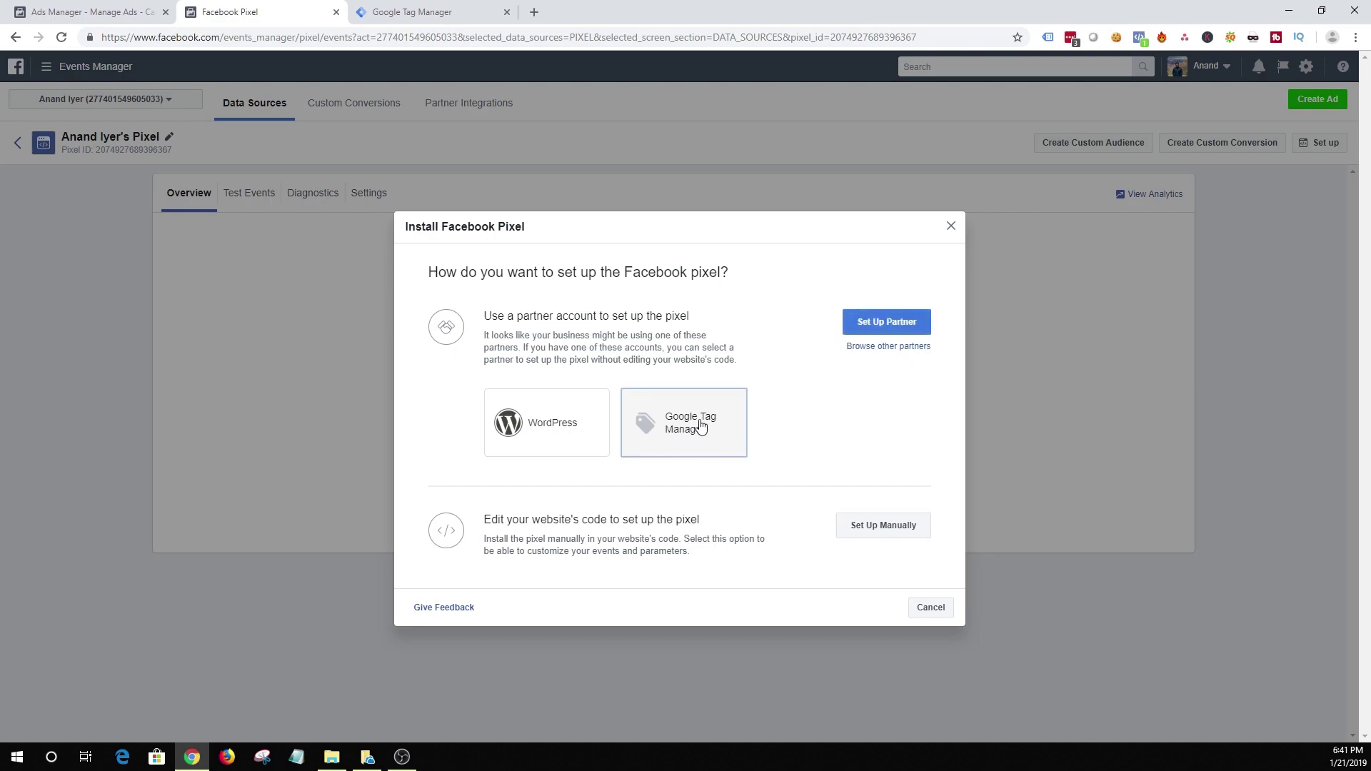
left_click(903, 325)
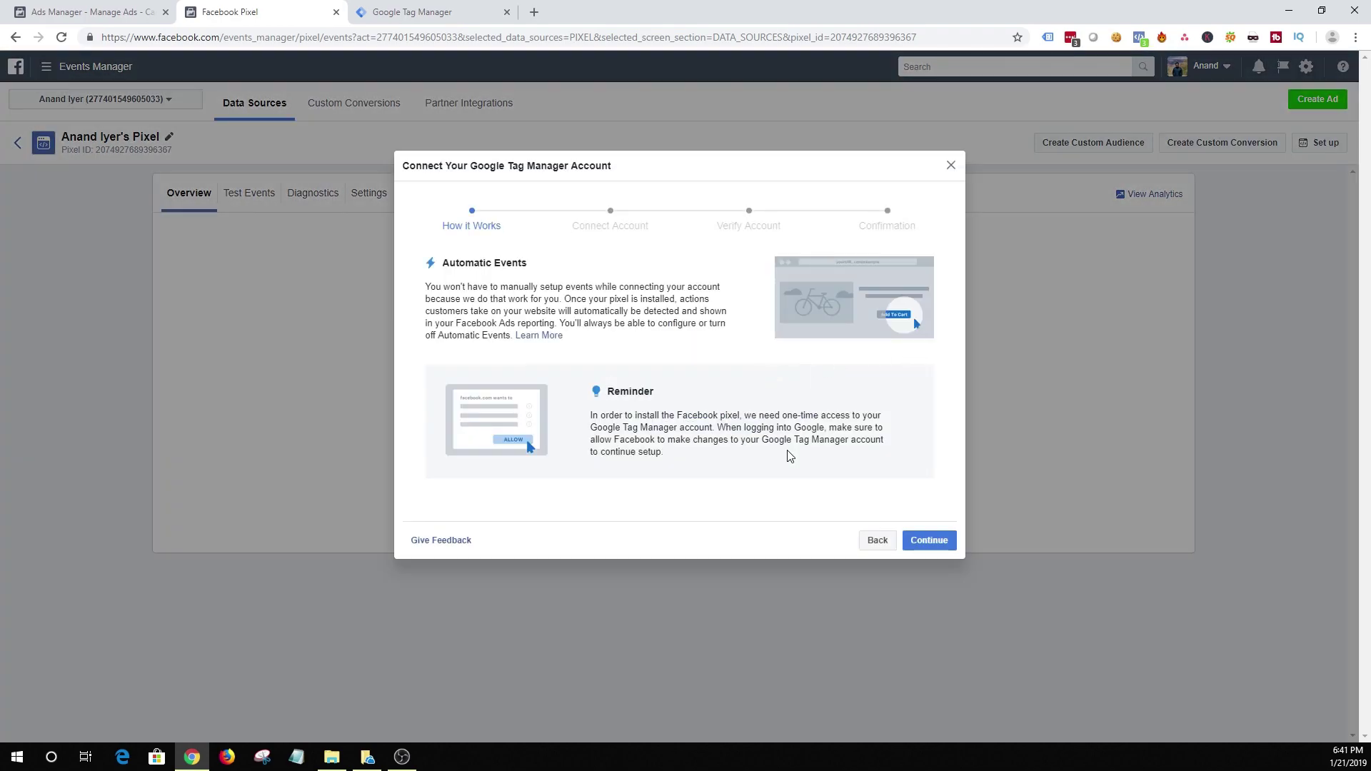
left_click(935, 547)
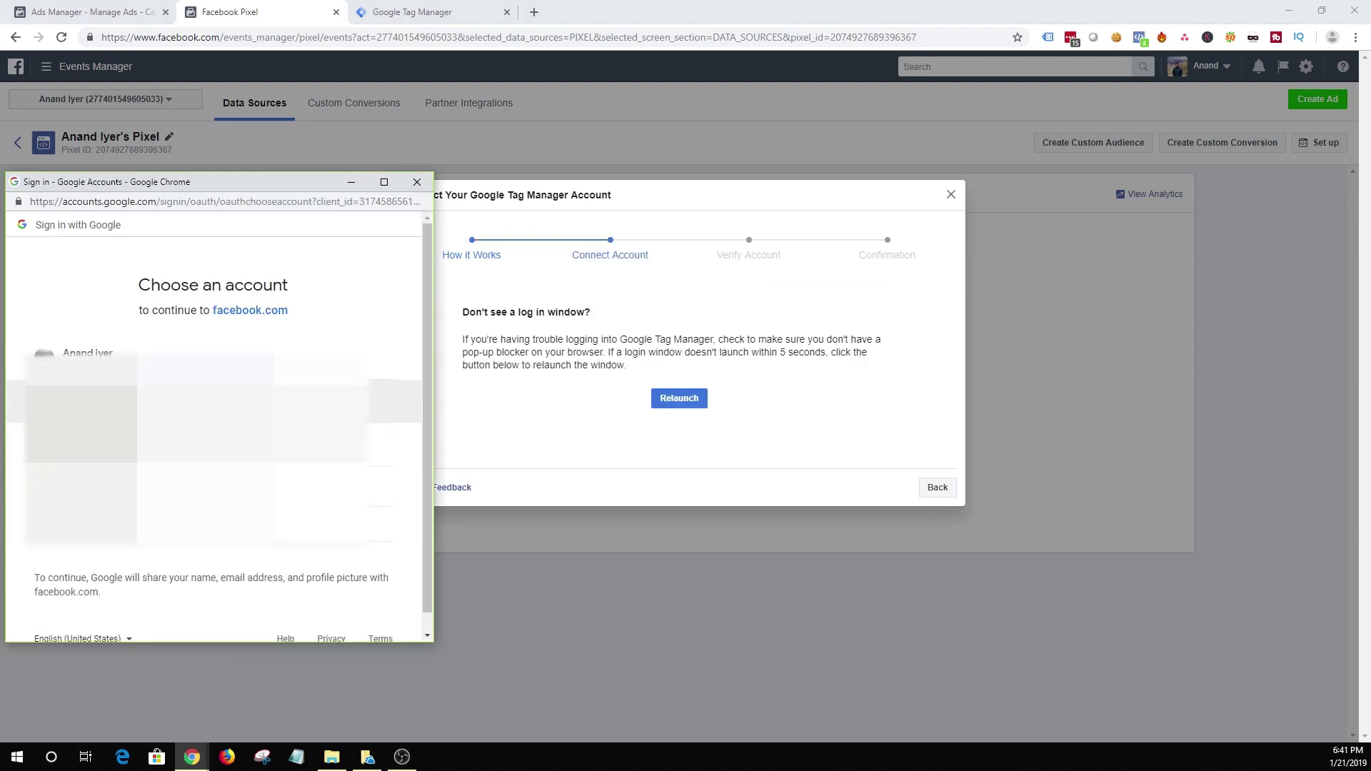
left_click(142, 364)
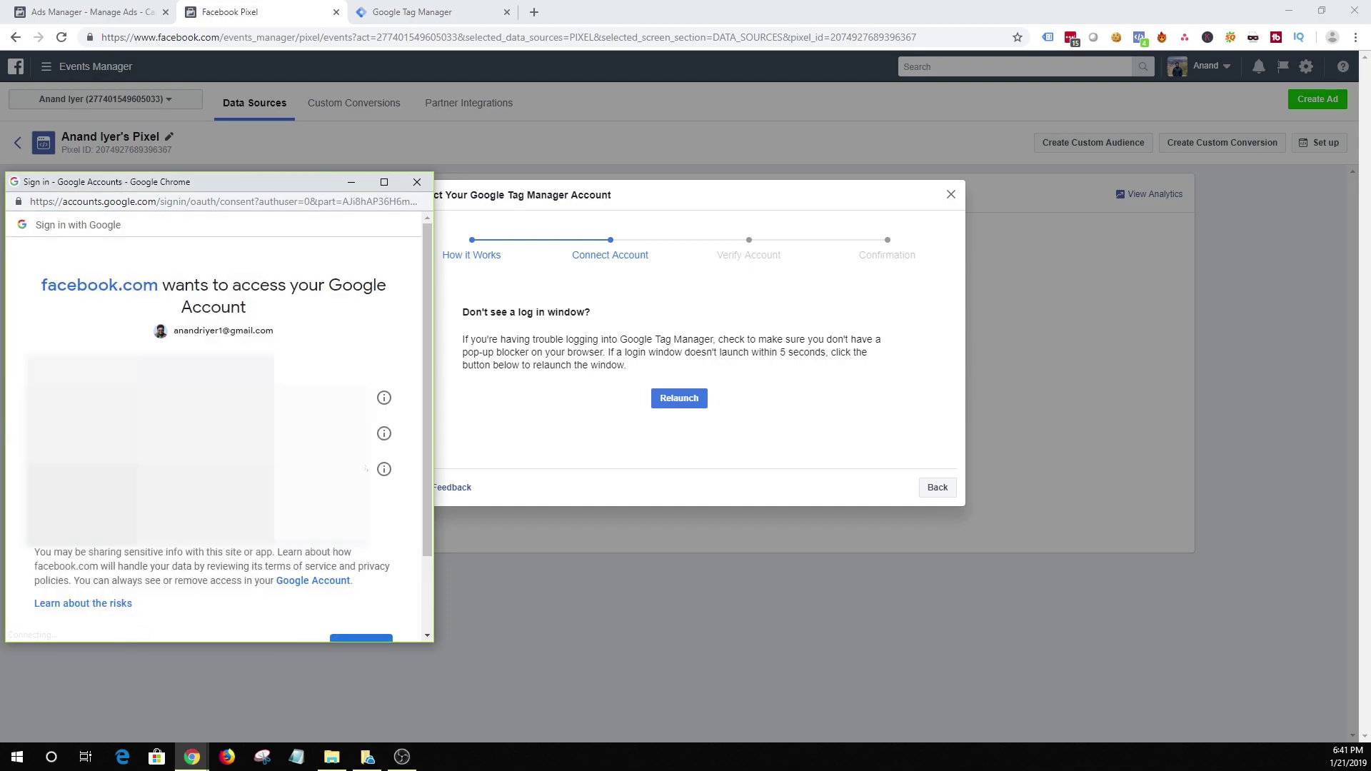
scroll(214, 422, "down", 1)
left_click(371, 551)
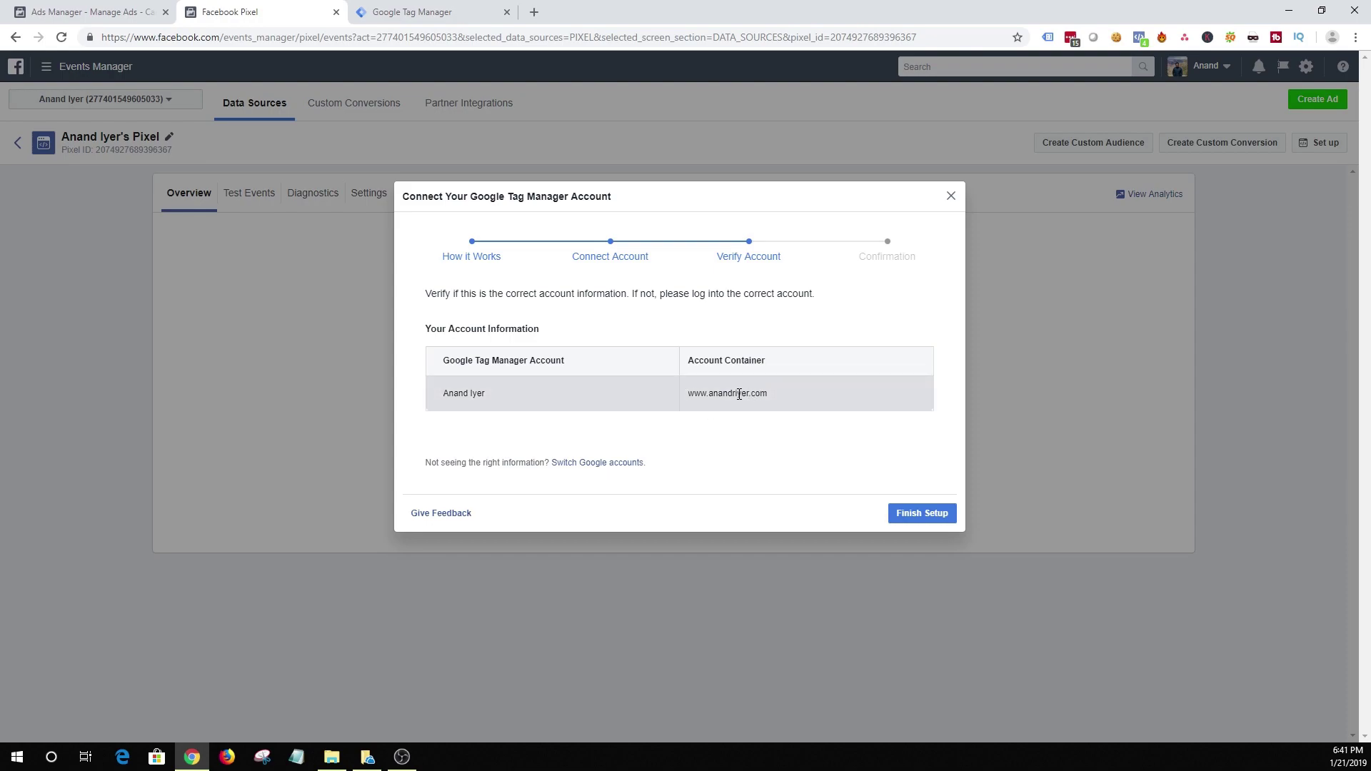
Step: Finish the Google Tag Manager setup, then check the firing events in Pixel Helper
left_click(923, 518)
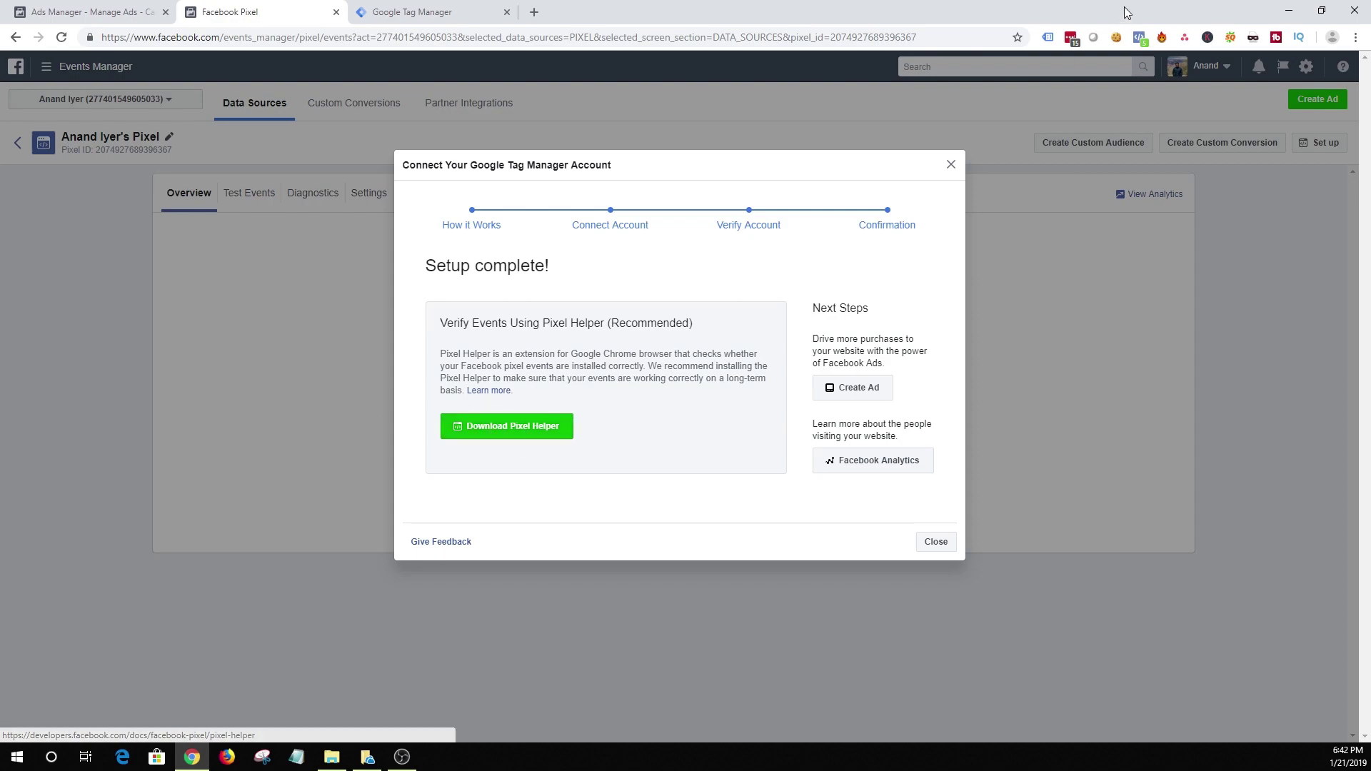
left_click(1139, 39)
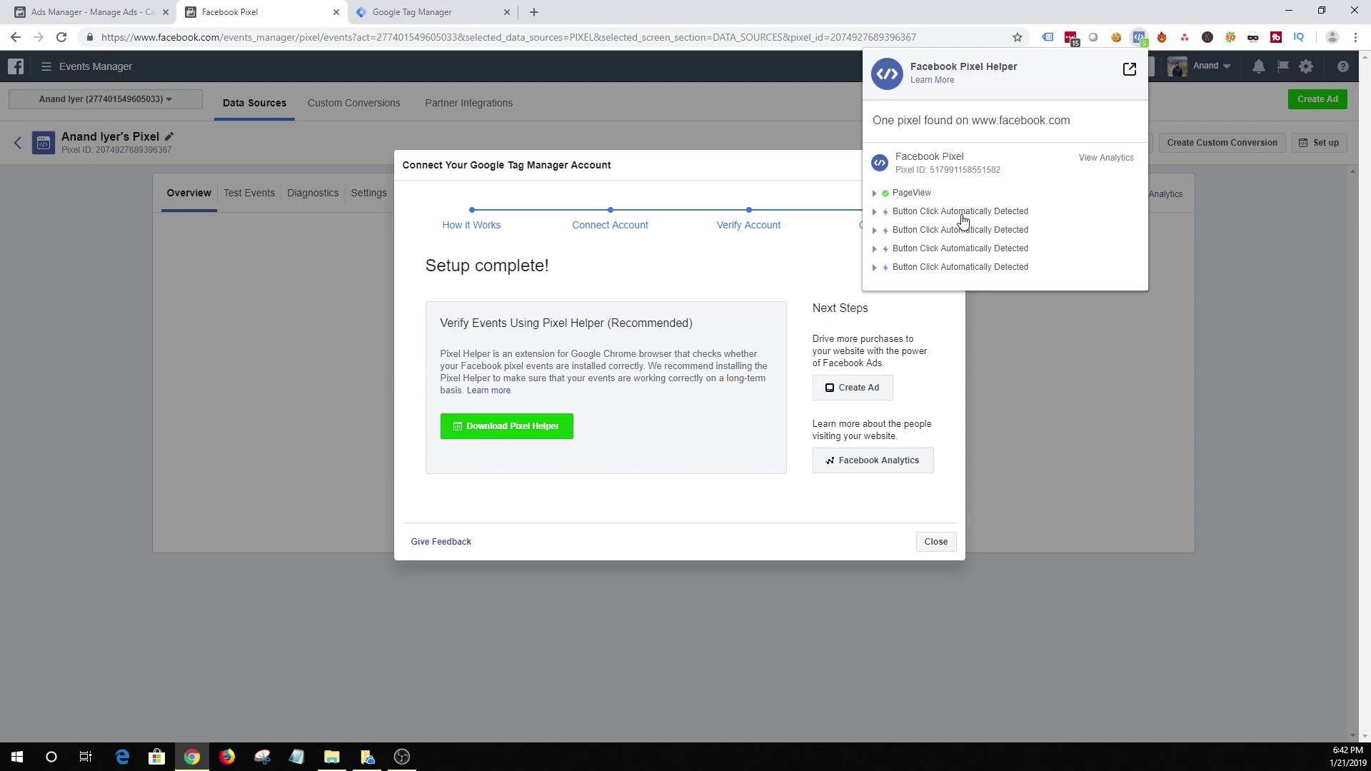
left_click(720, 530)
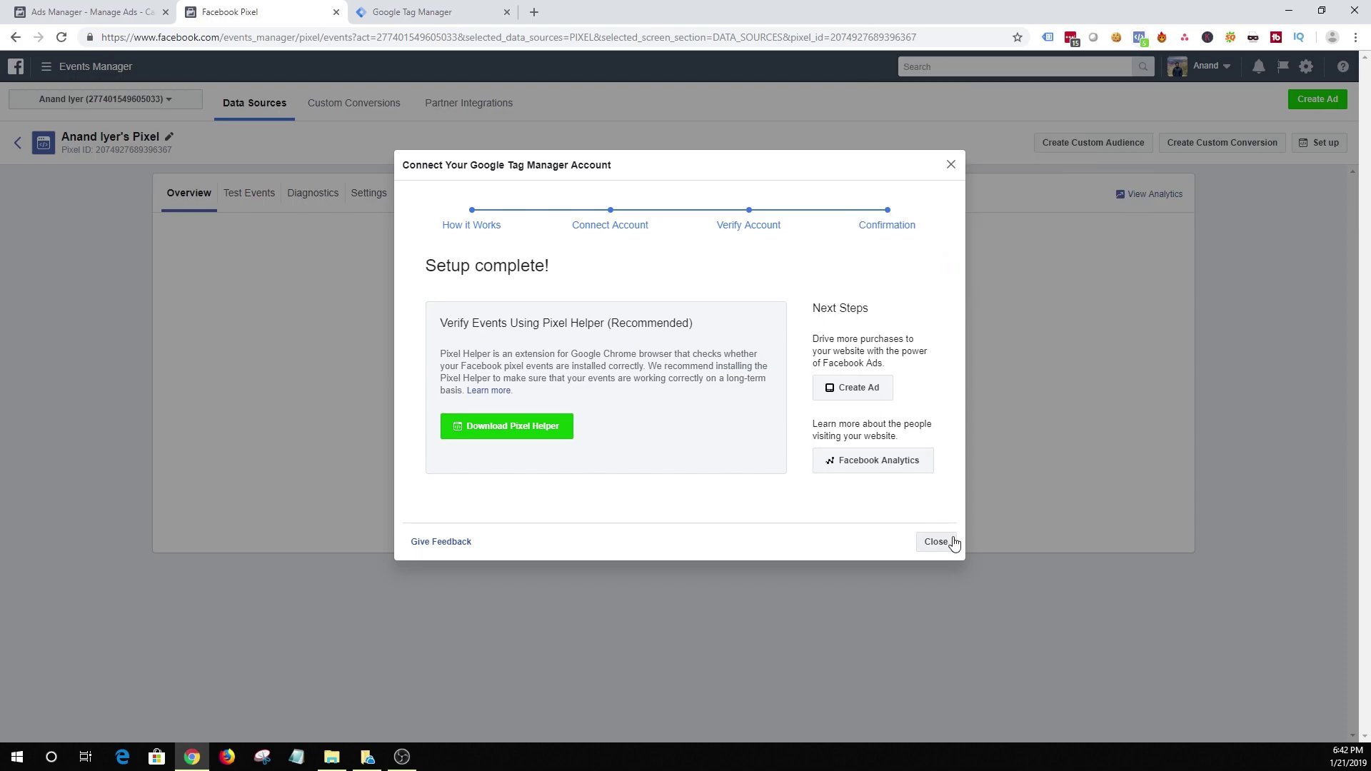
Step: Close the completed setup dialog and reopen the pixel's Set up installation options
left_click(934, 546)
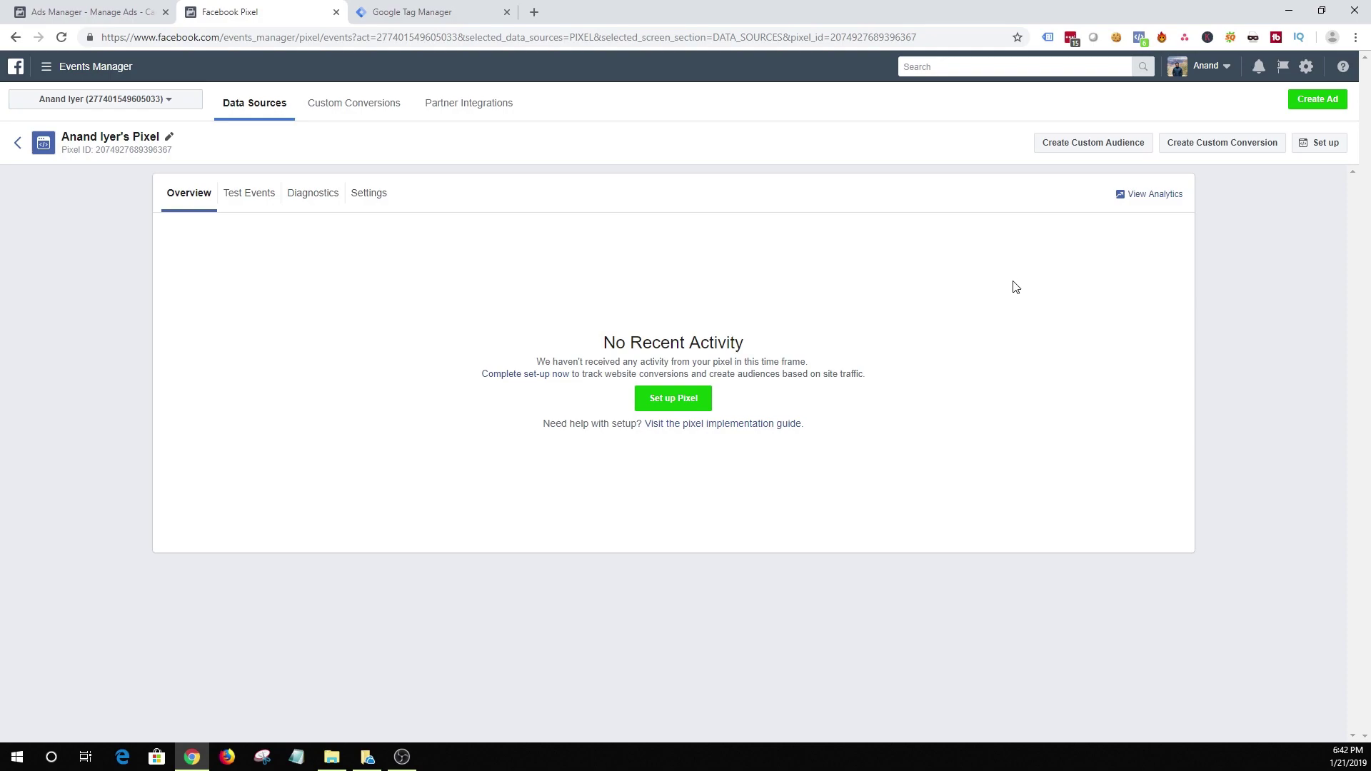
left_click(1321, 144)
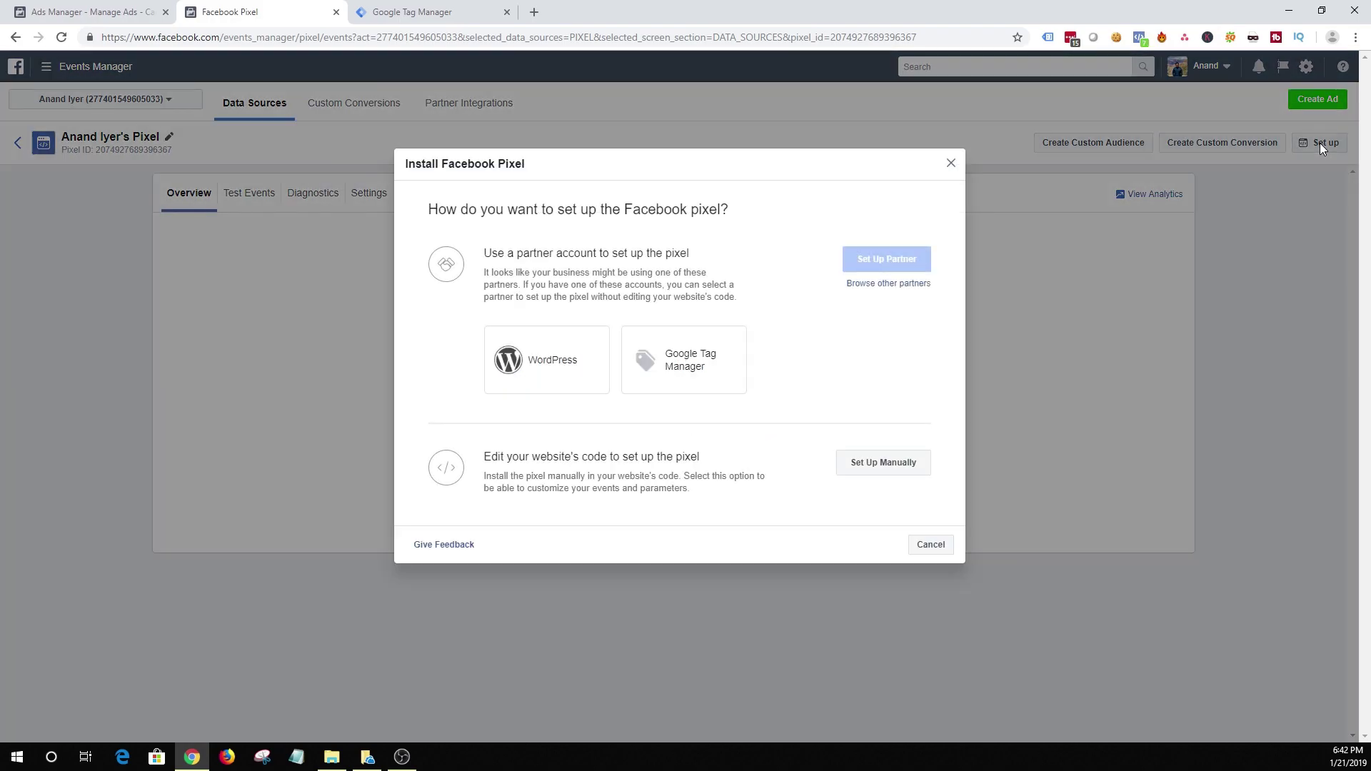
left_click(902, 465)
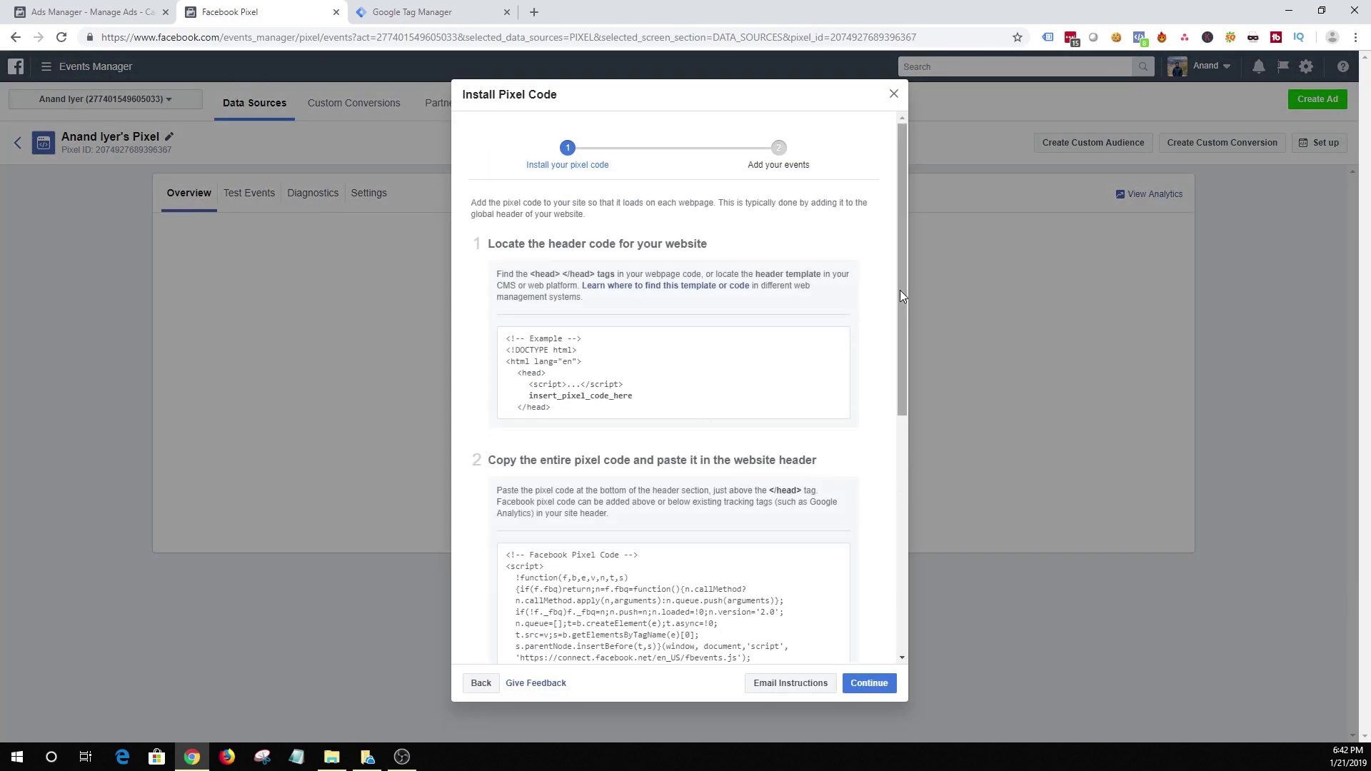
mouse_move(898, 290)
left_mouse_down()
mouse_move(902, 313)
mouse_move(903, 290)
left_mouse_up()
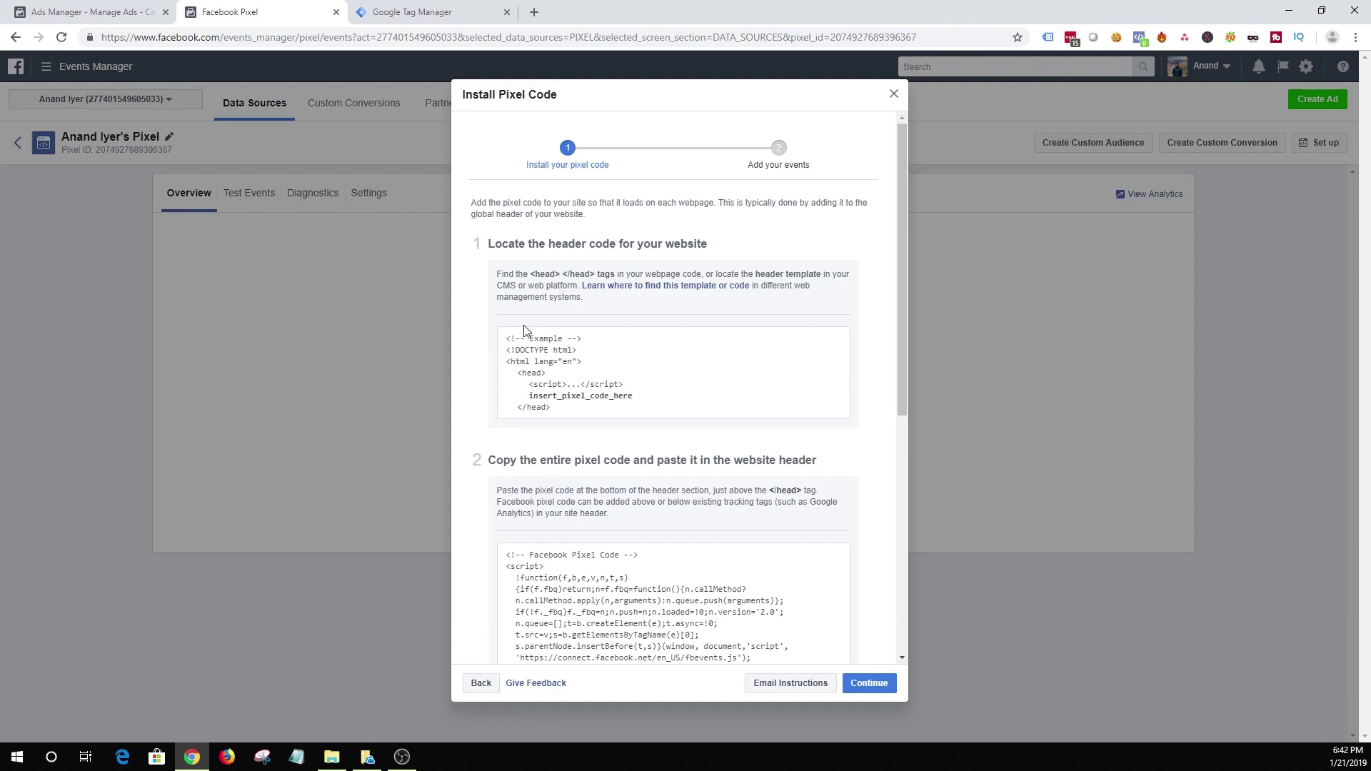
left_click_drag(509, 338, 603, 418)
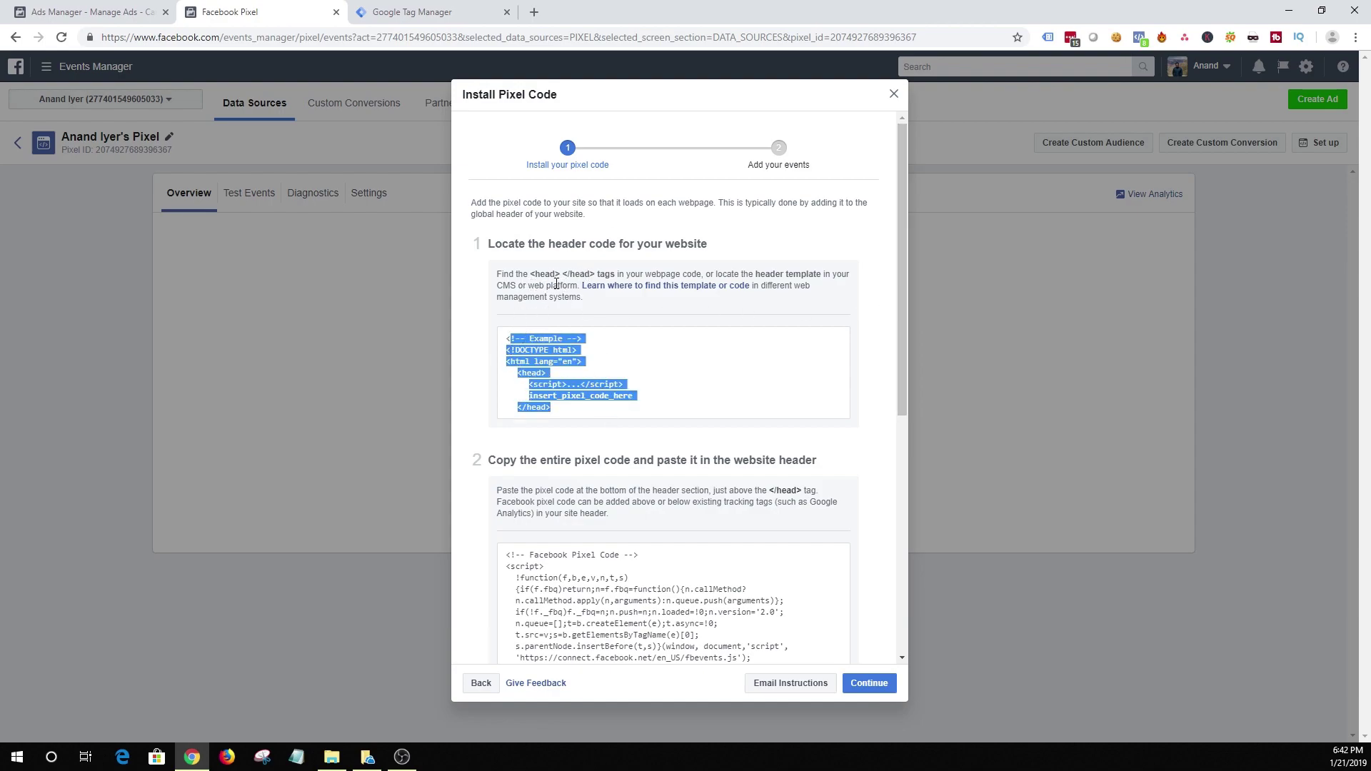
left_click(767, 394)
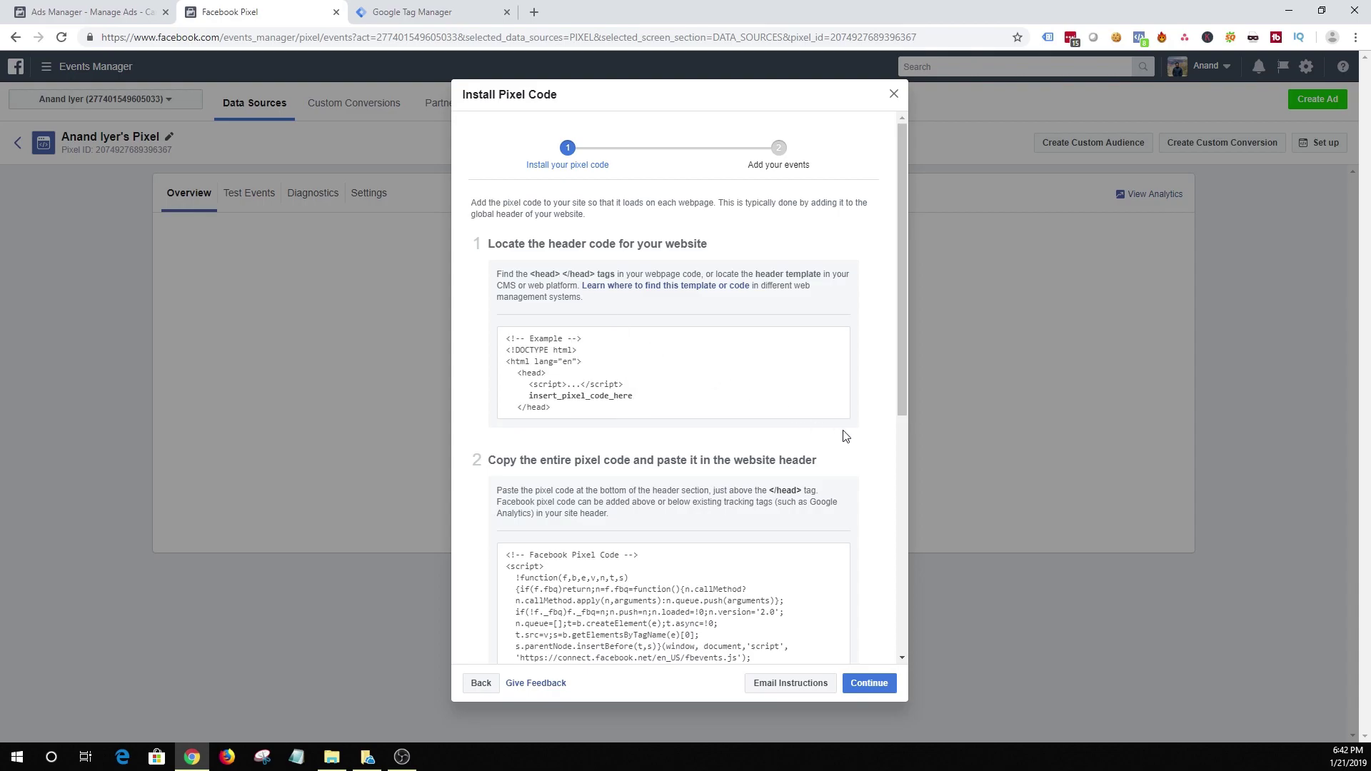
left_click_drag(903, 409, 901, 479)
mouse_move(689, 489)
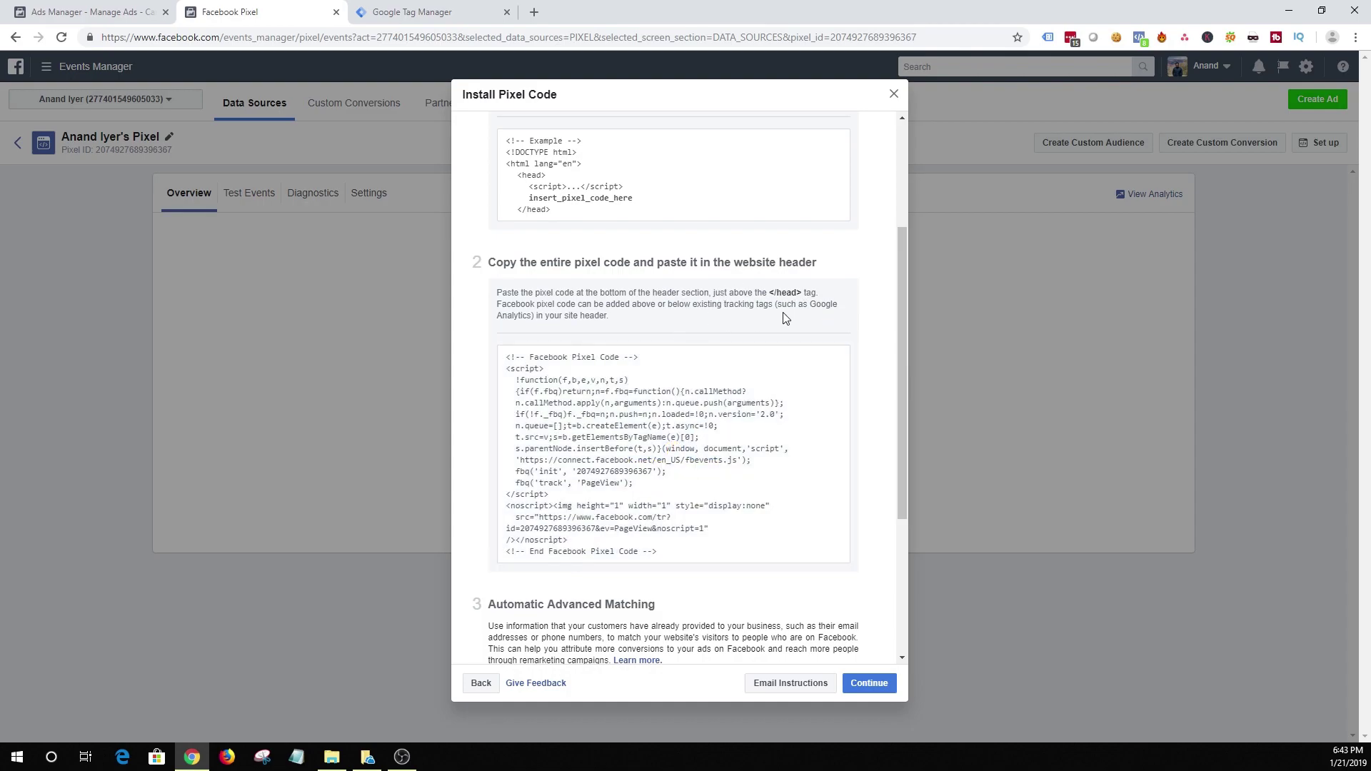
scroll(767, 465, "down", 4)
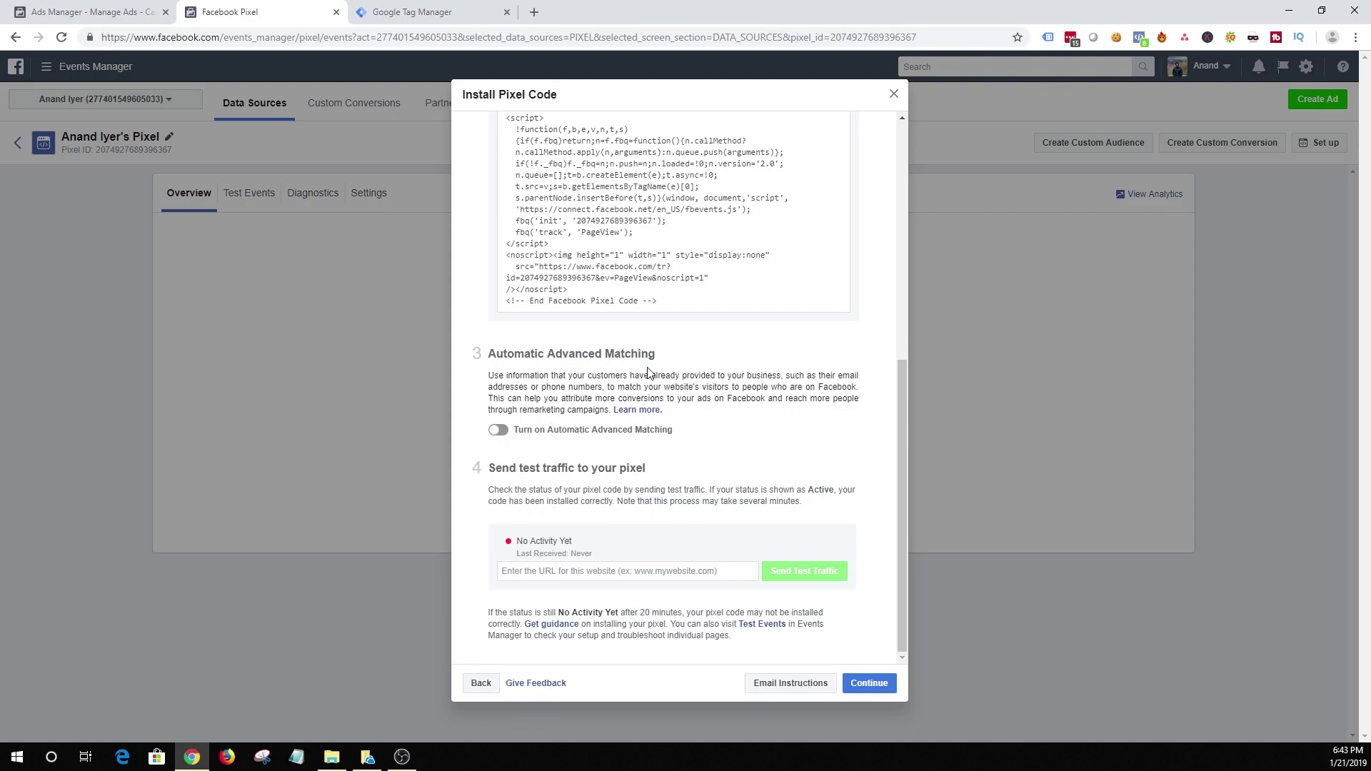
Step: Enter the website's address as the test-traffic URL to send test traffic to the site
left_click(658, 575)
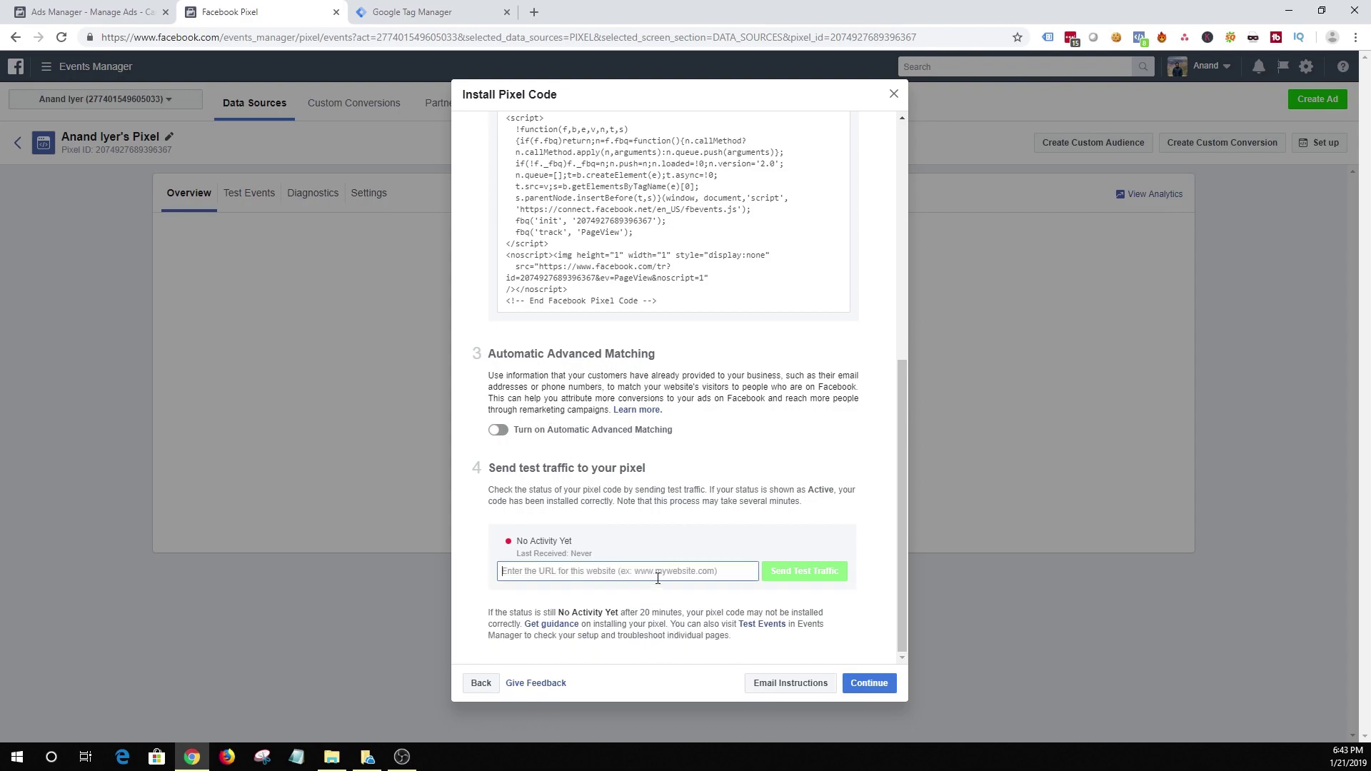
type("www.anandri")
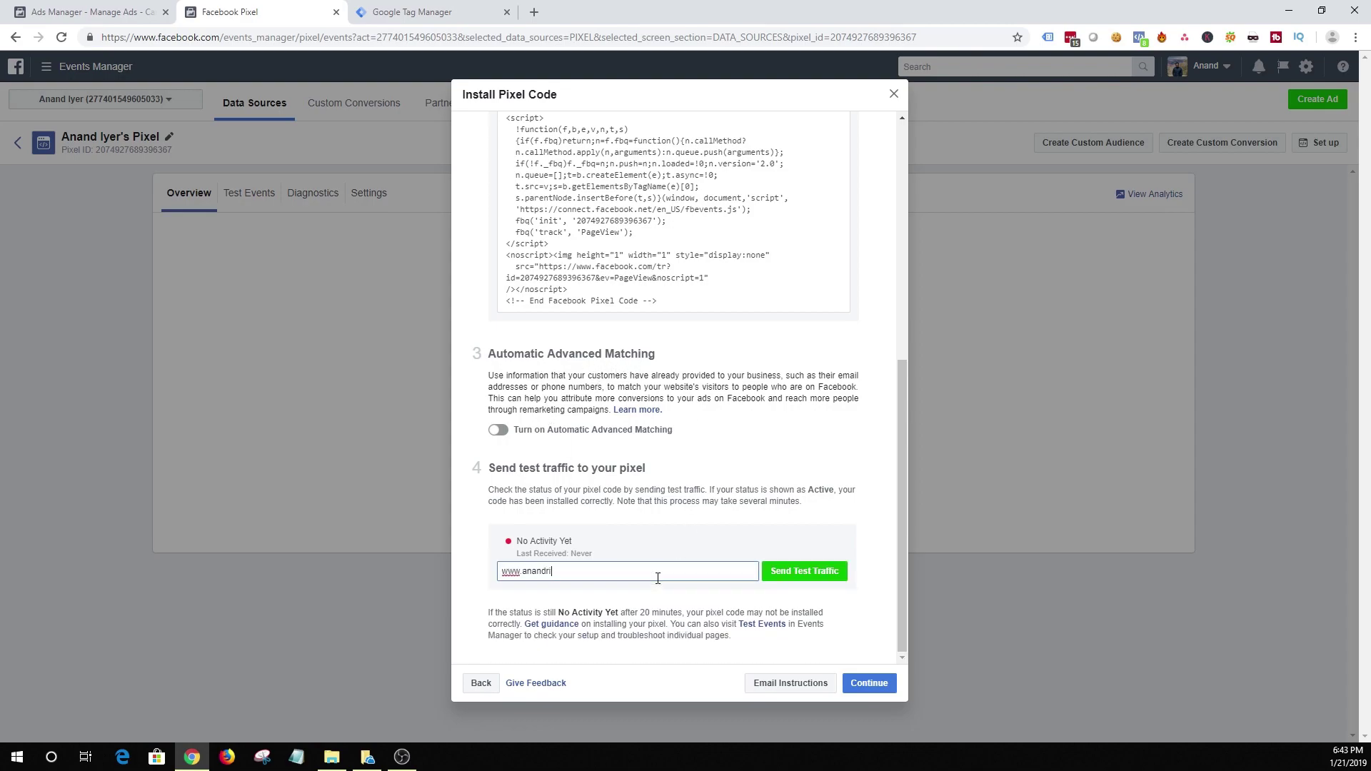
type("yer.com")
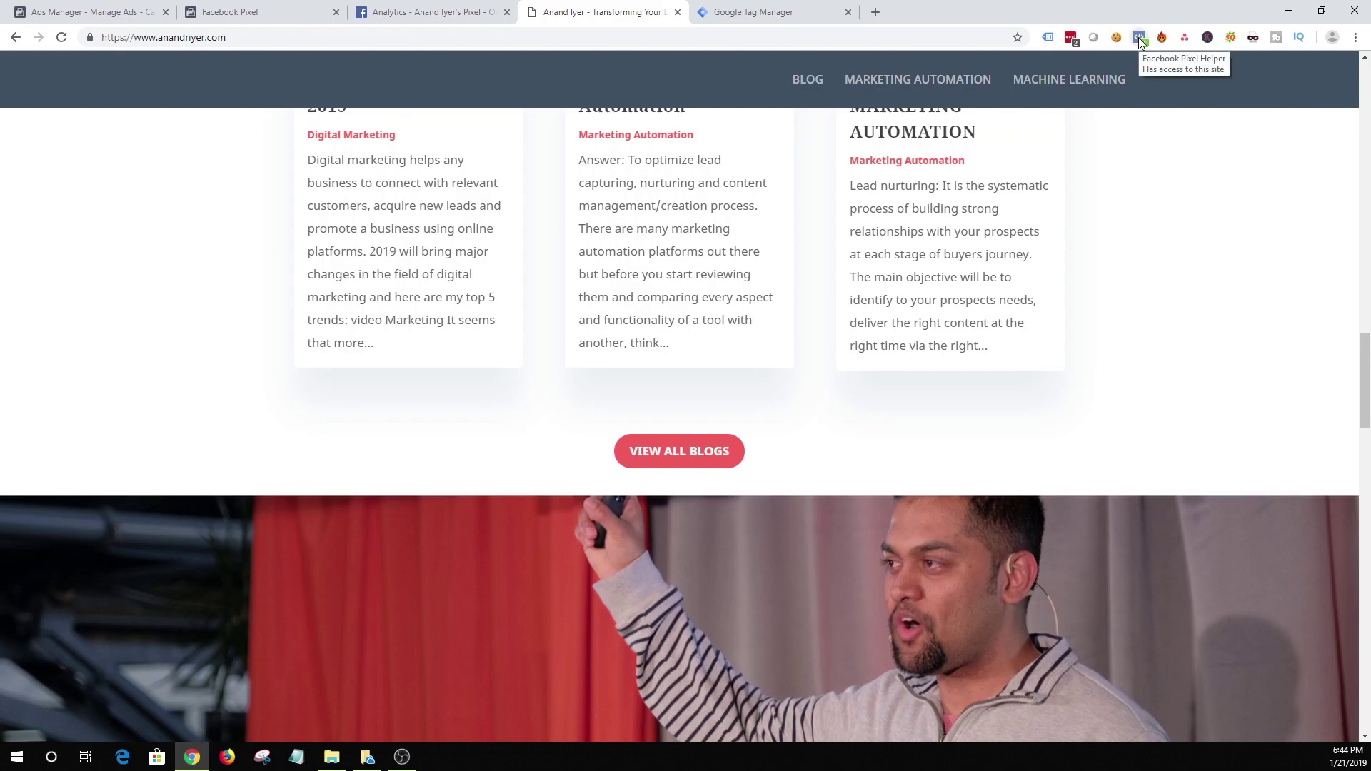
Step: Verify in Pixel Helper and Test Events that the site fires the PageView, then view the pixel Overview
left_click(1138, 37)
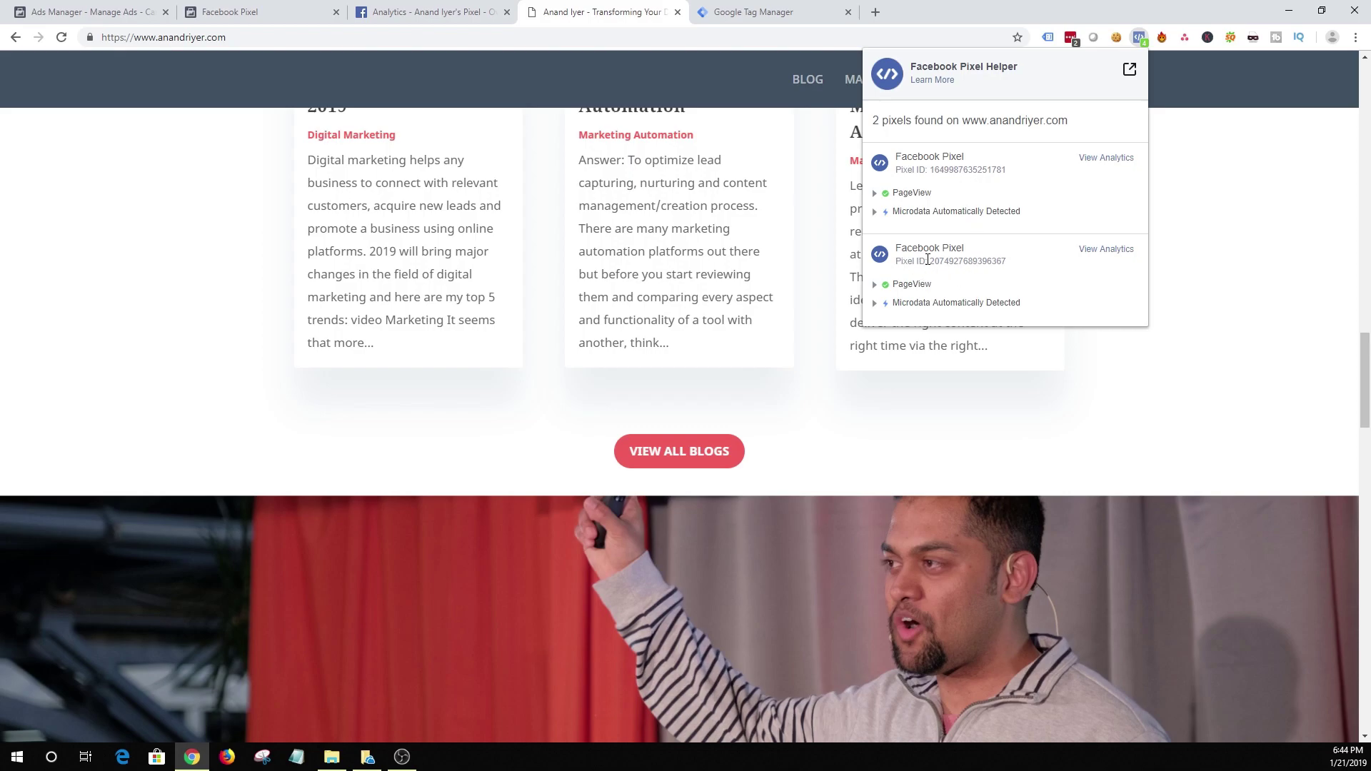
left_click(214, 12)
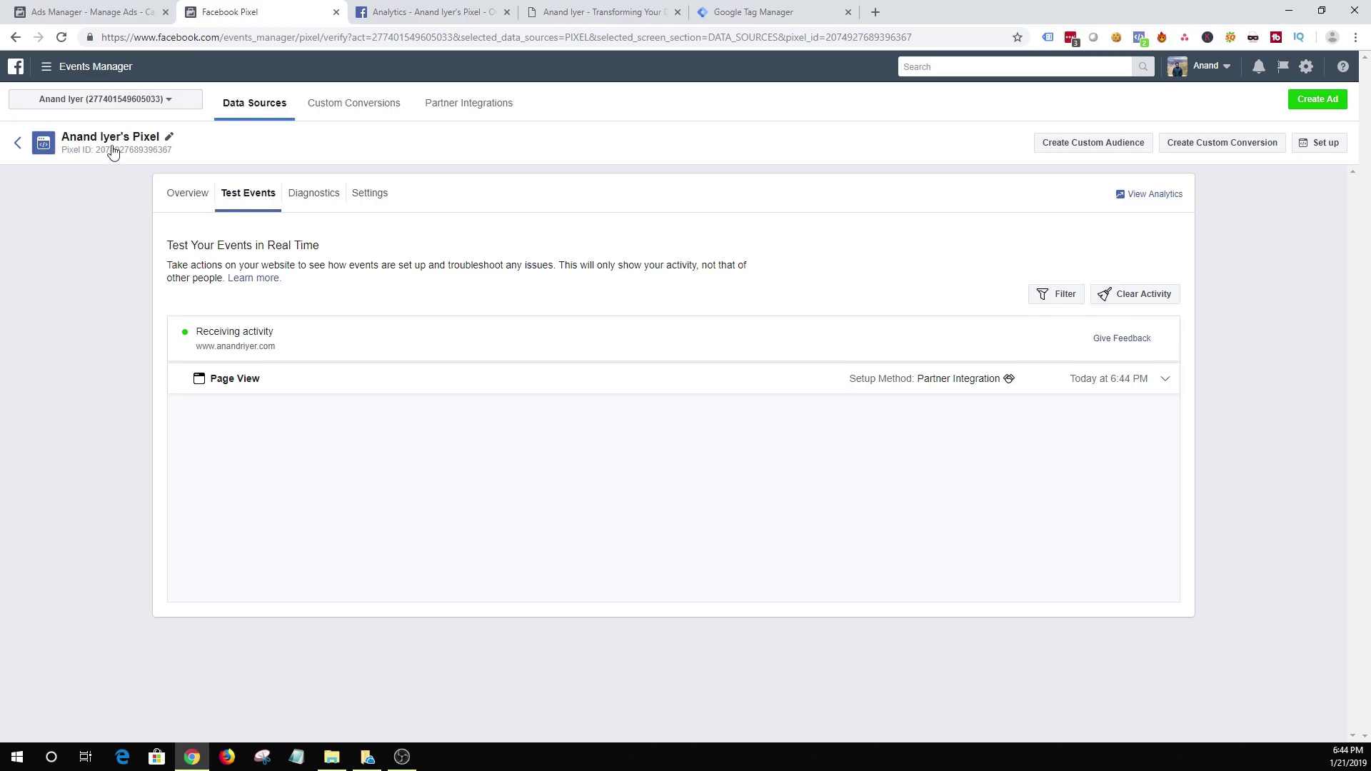
left_click(596, 7)
left_click(1140, 38)
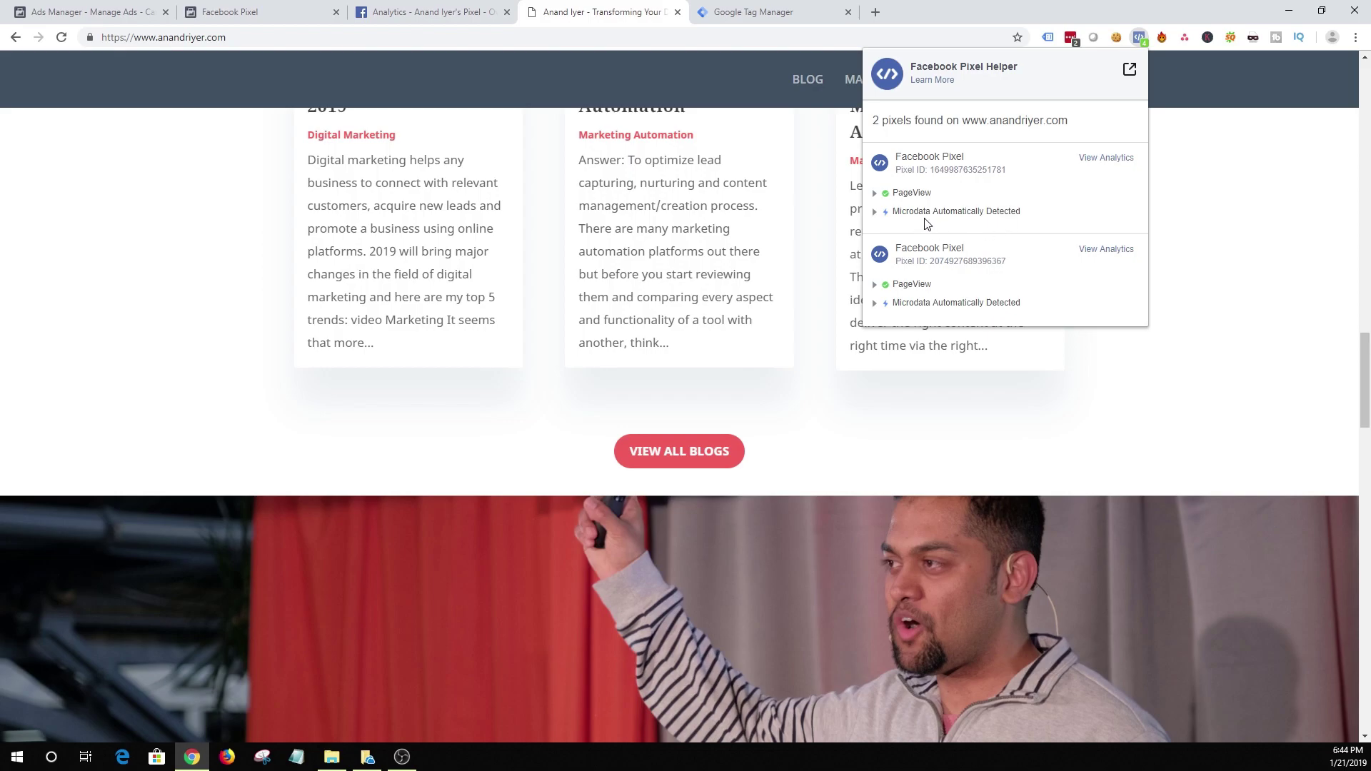
left_click(1011, 389)
left_click(317, 7)
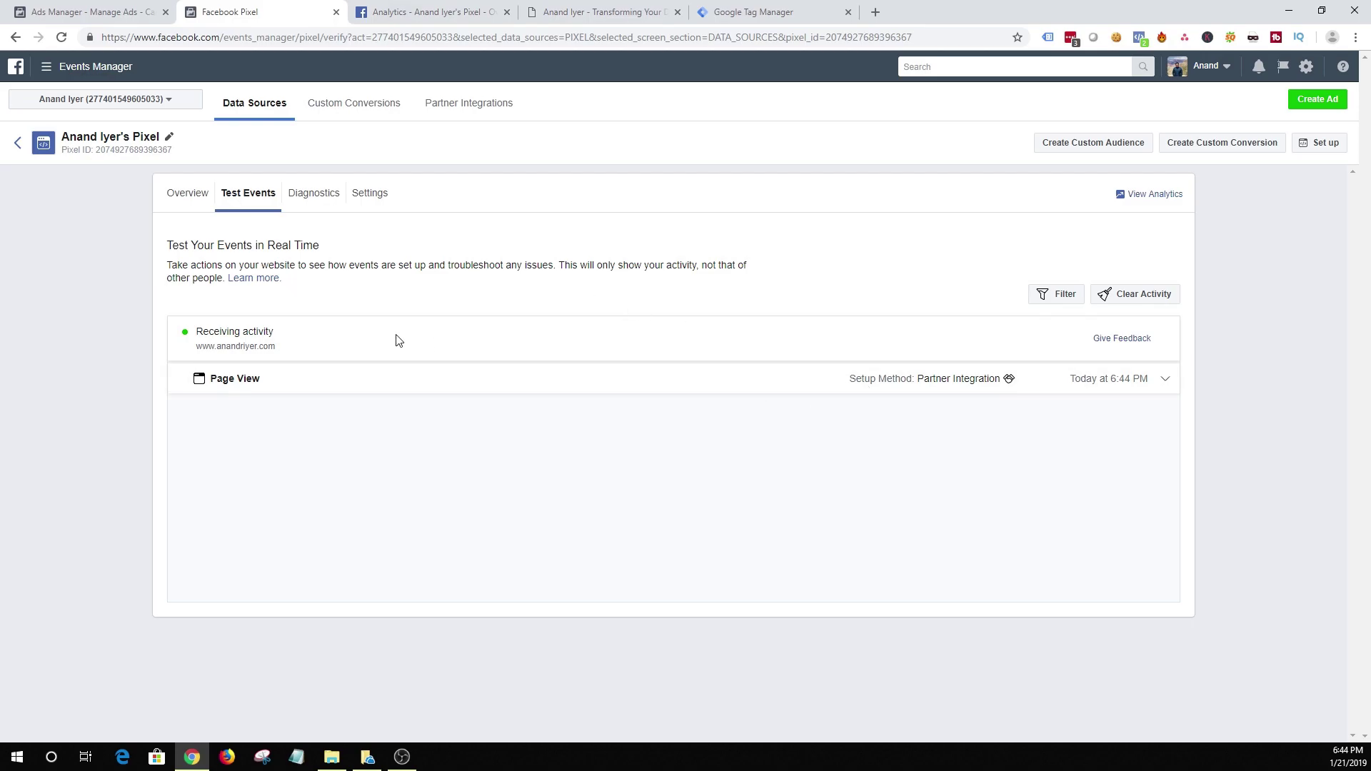
left_click(181, 197)
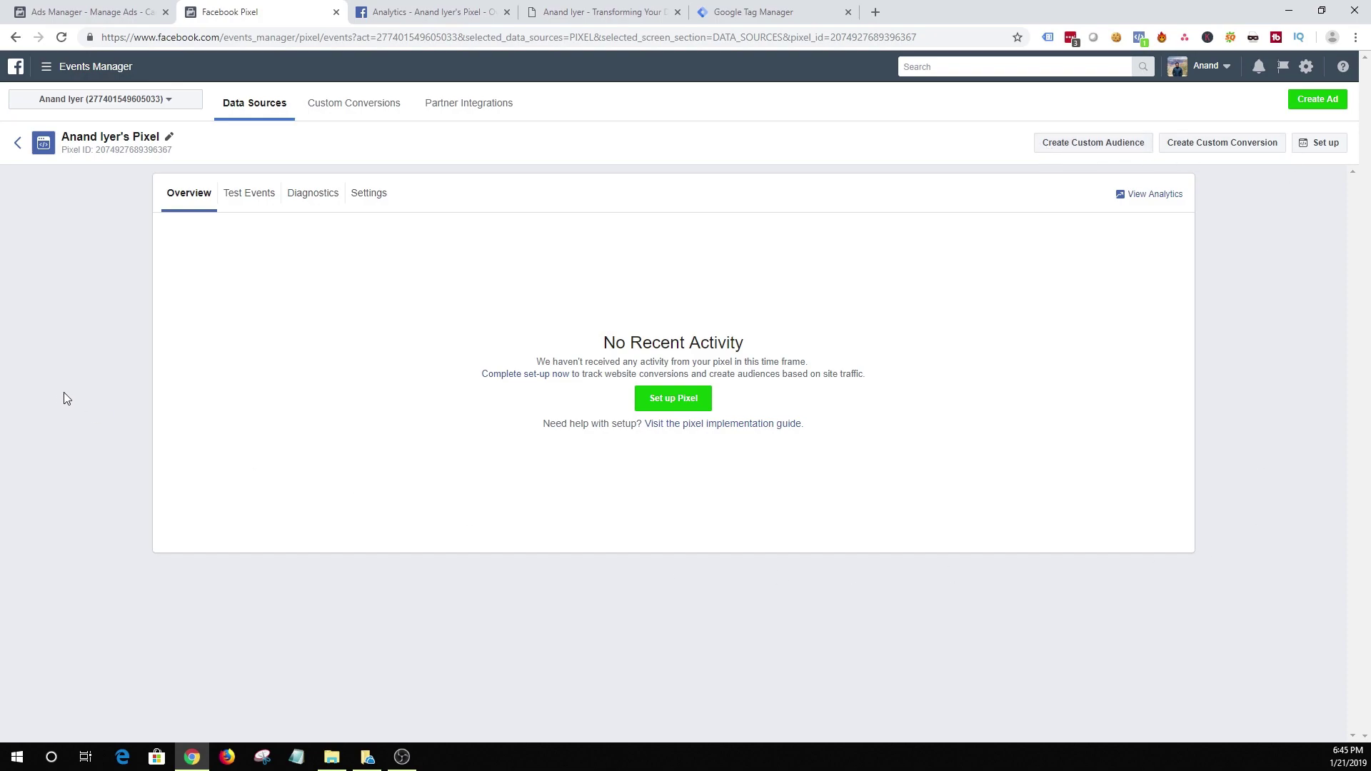
Step: Navigate through All Tools in the business tools menu to Audiences
left_click(47, 68)
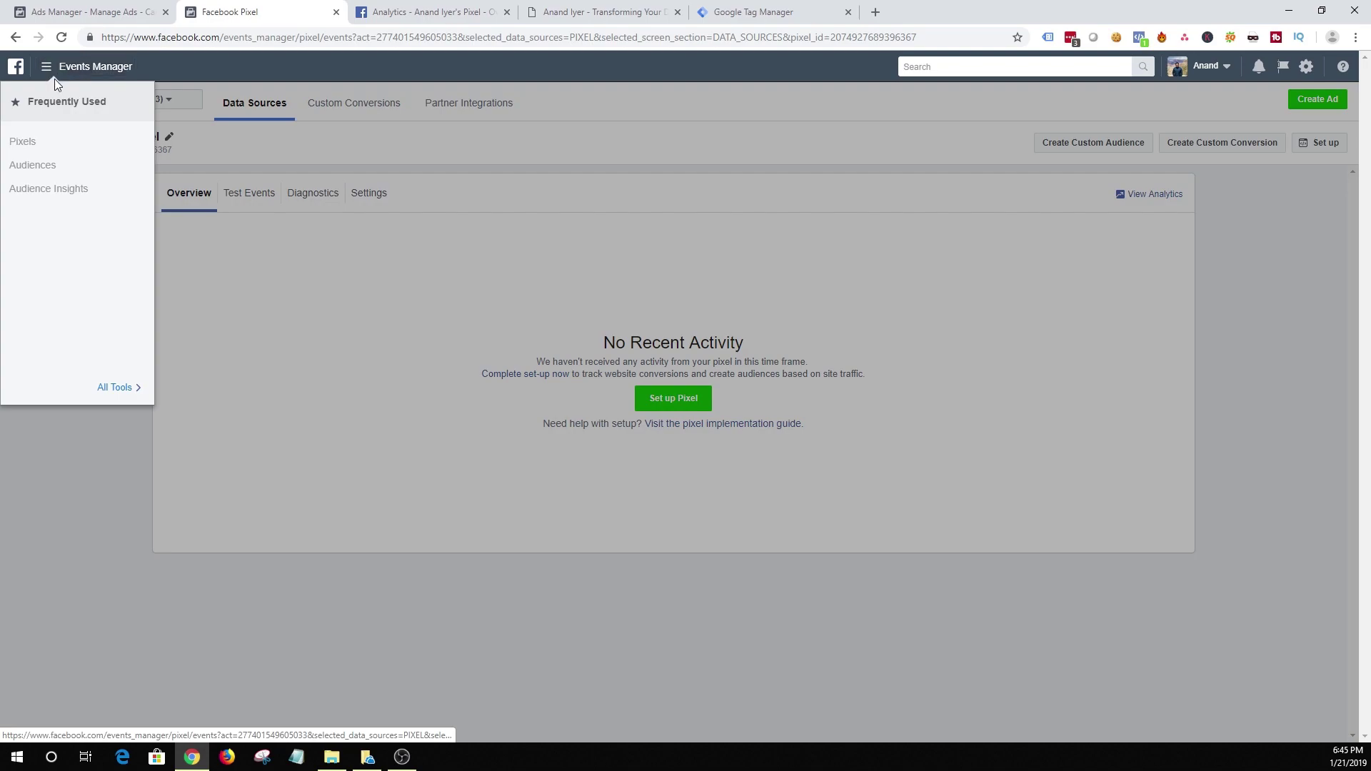
left_click(135, 388)
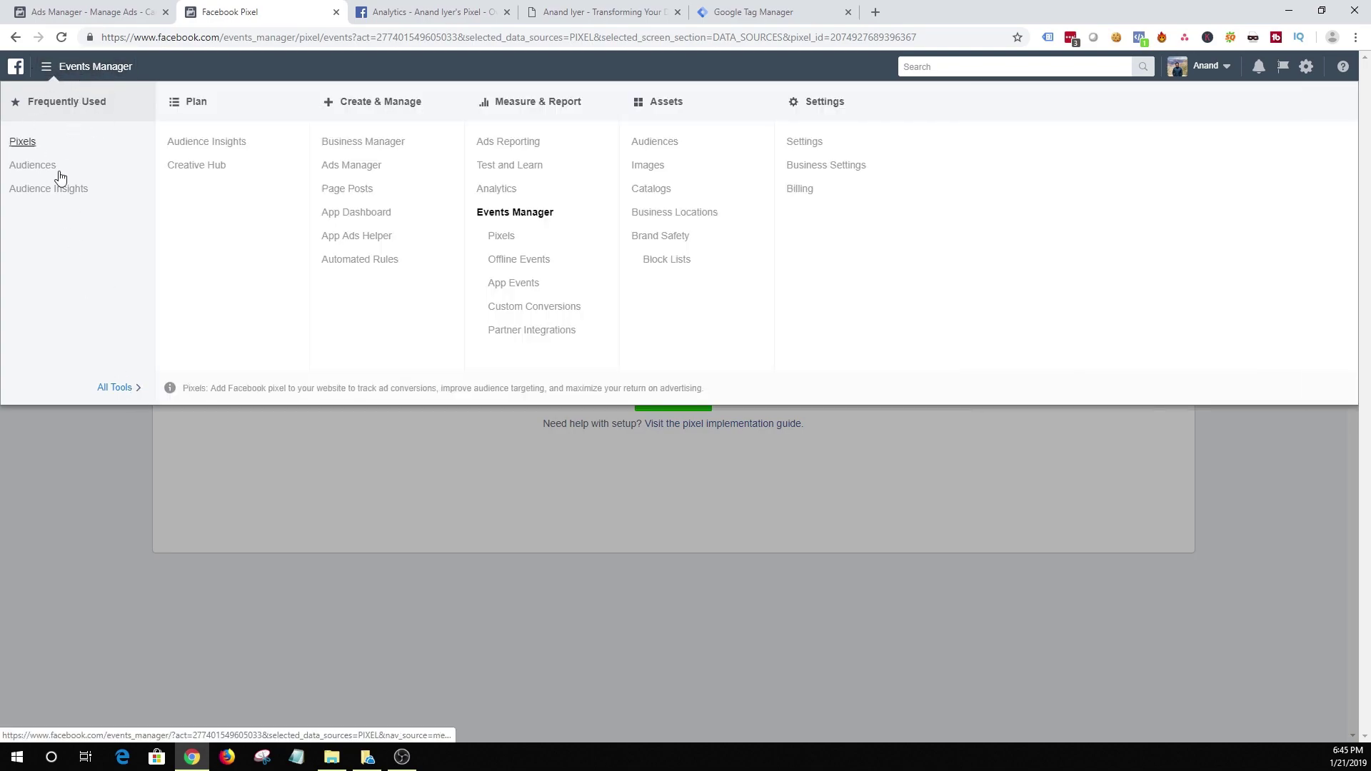
left_click(28, 166)
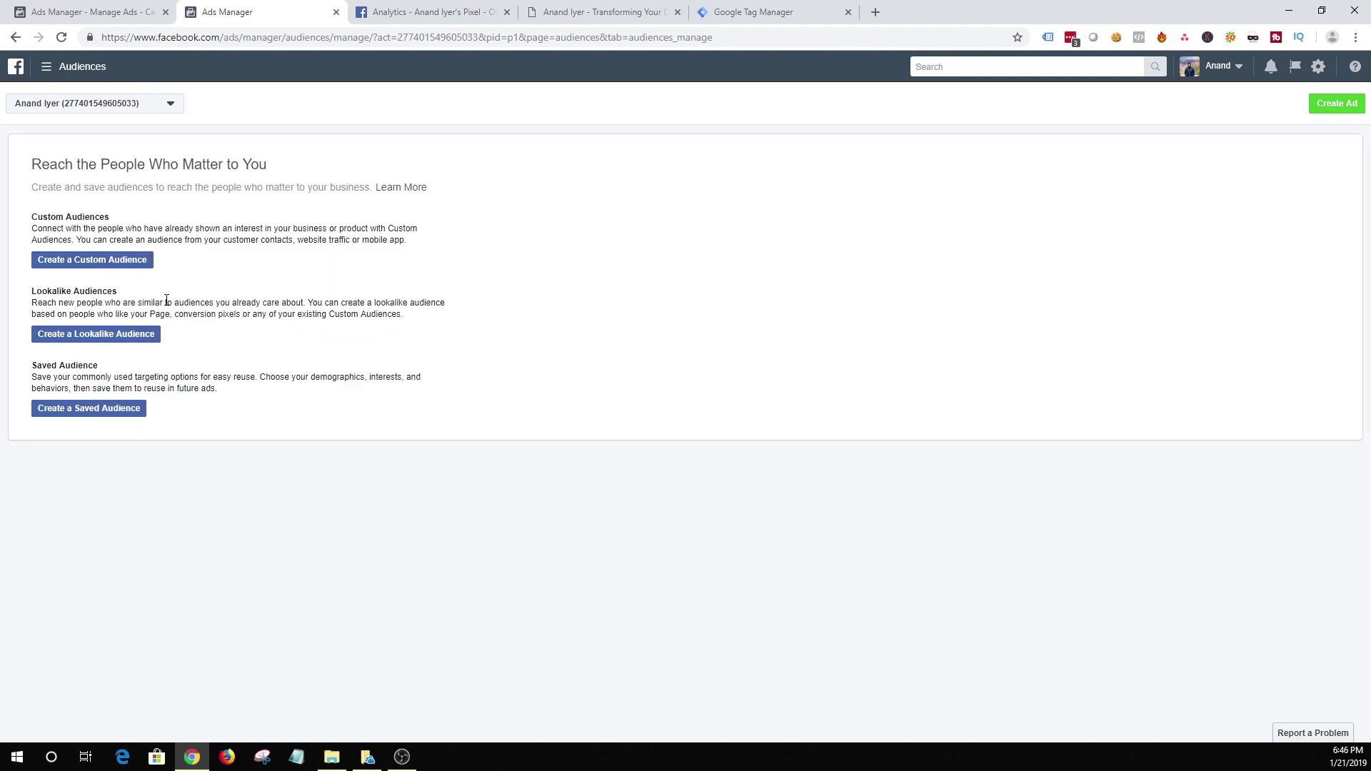
Step: Choose Create a Custom Audience to see the available audience sources
left_click(84, 263)
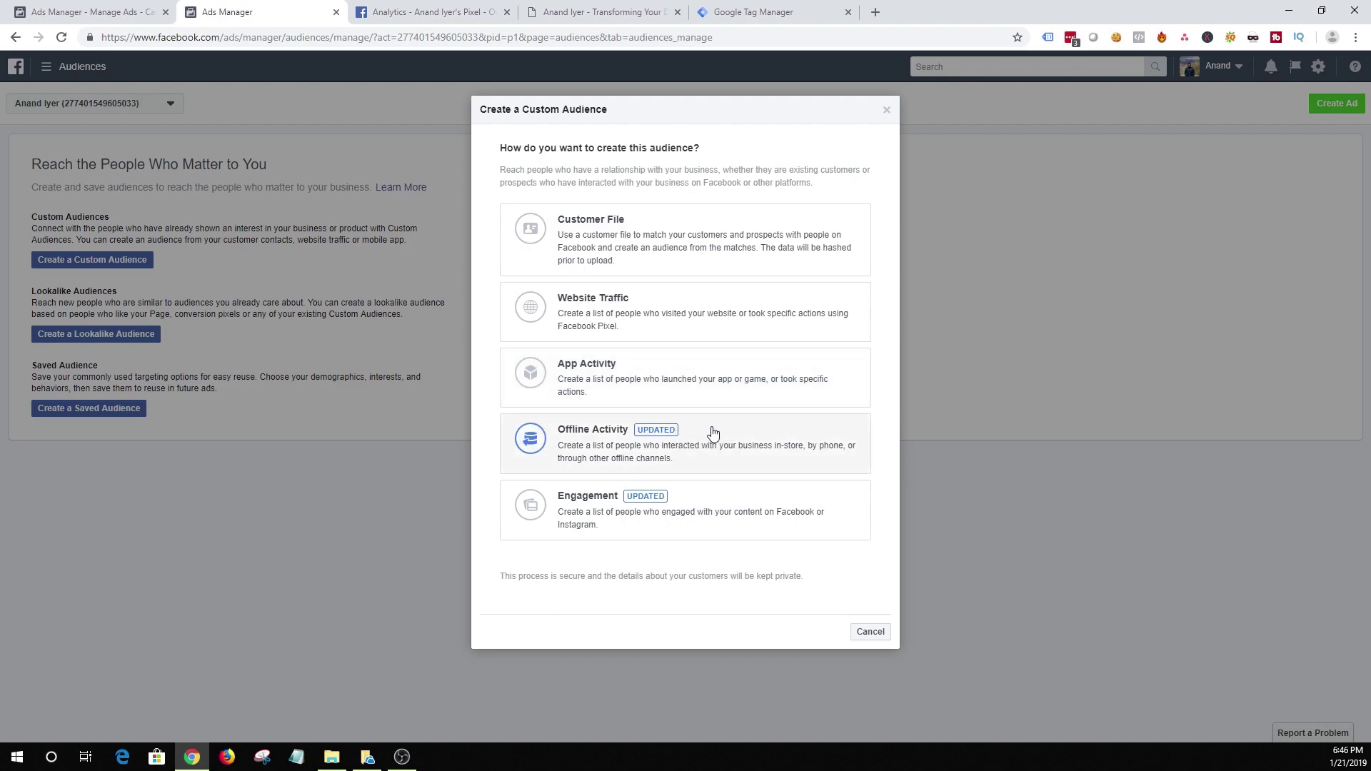
Step: Create a Website Traffic audience with a 60-day lookback named 'All Website Visitors - 60 Days'
left_click(580, 310)
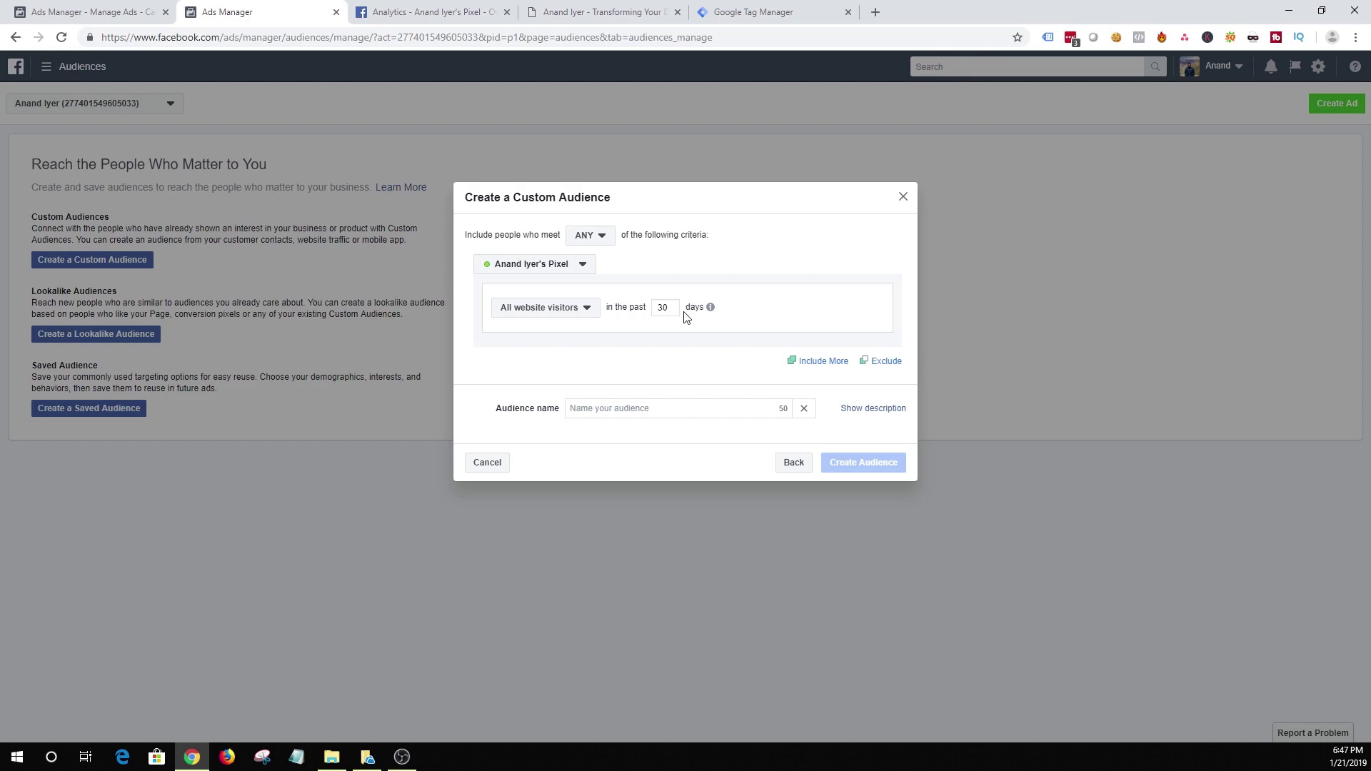
left_click_drag(672, 308, 621, 307)
type("60")
left_click(599, 407)
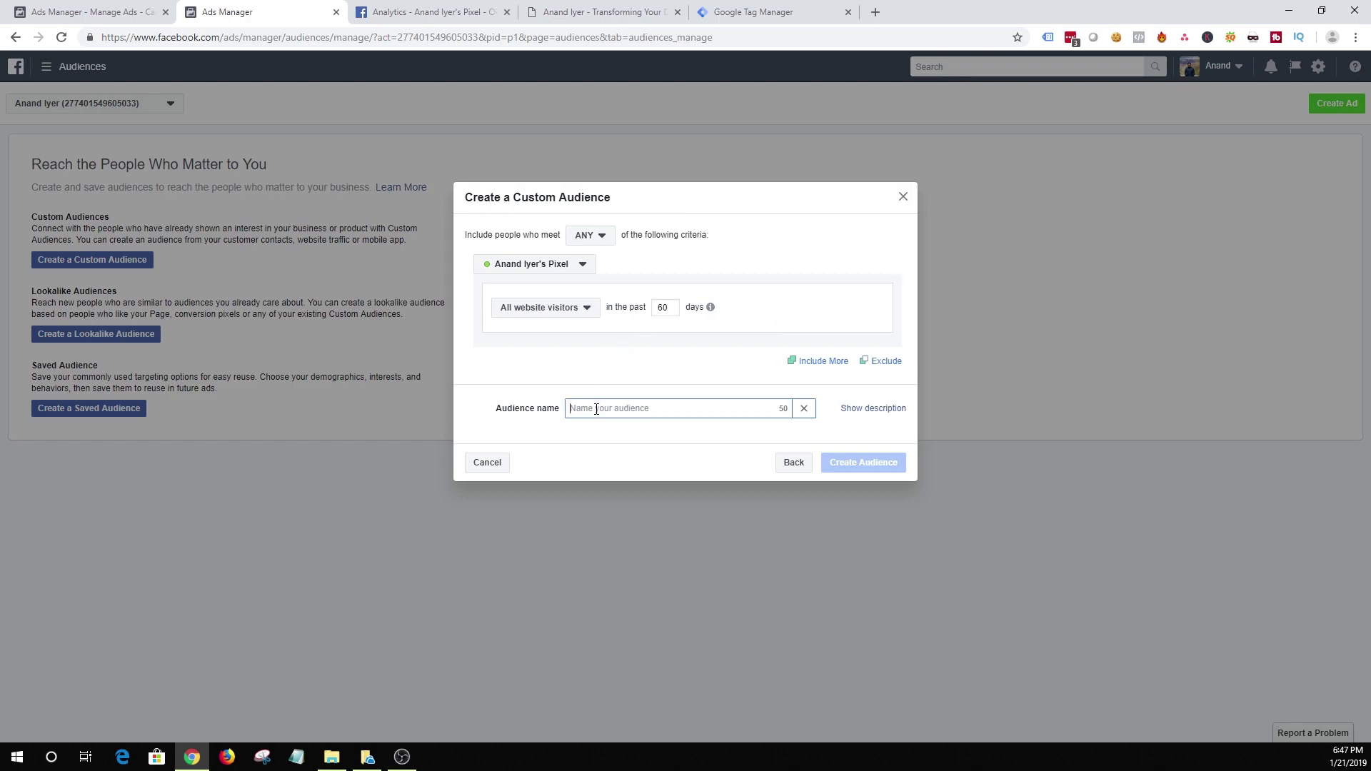
type("All Website Visitors - 60 Days")
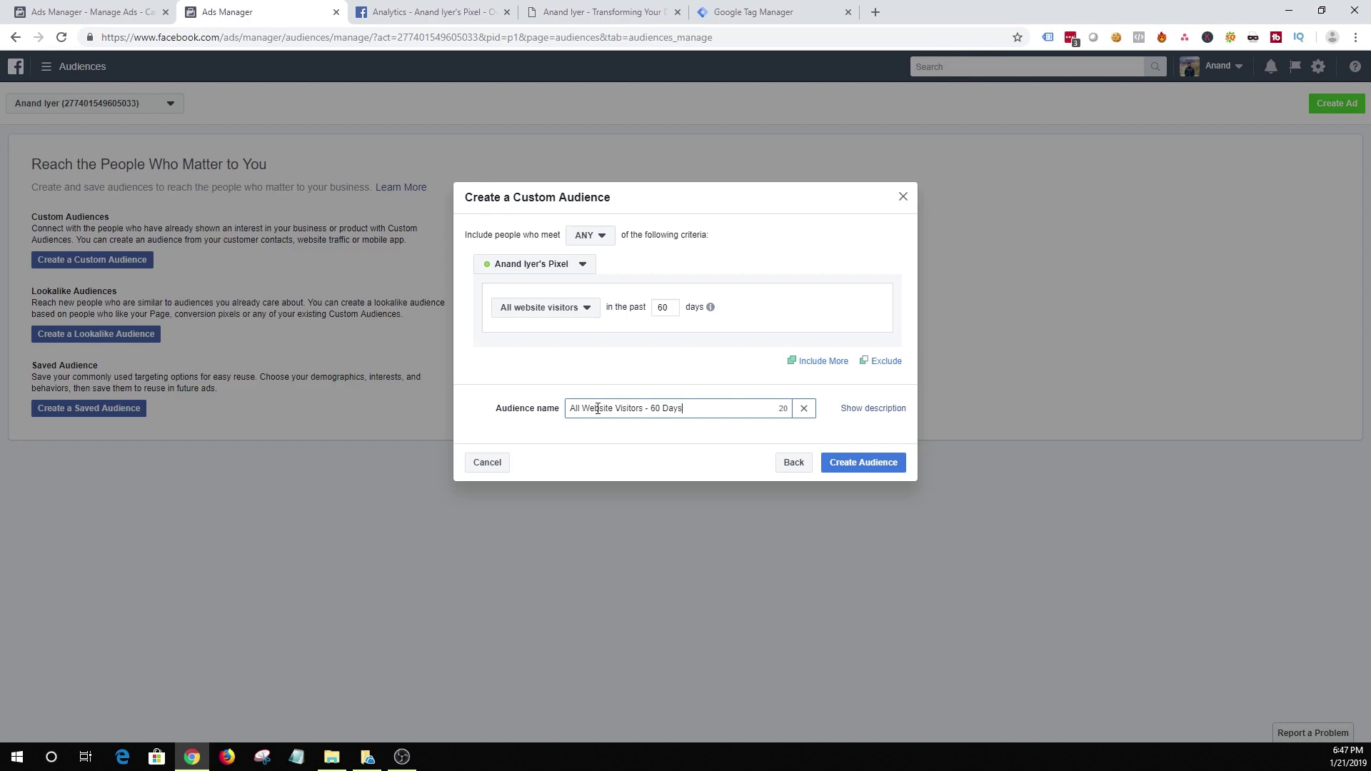
left_click(823, 362)
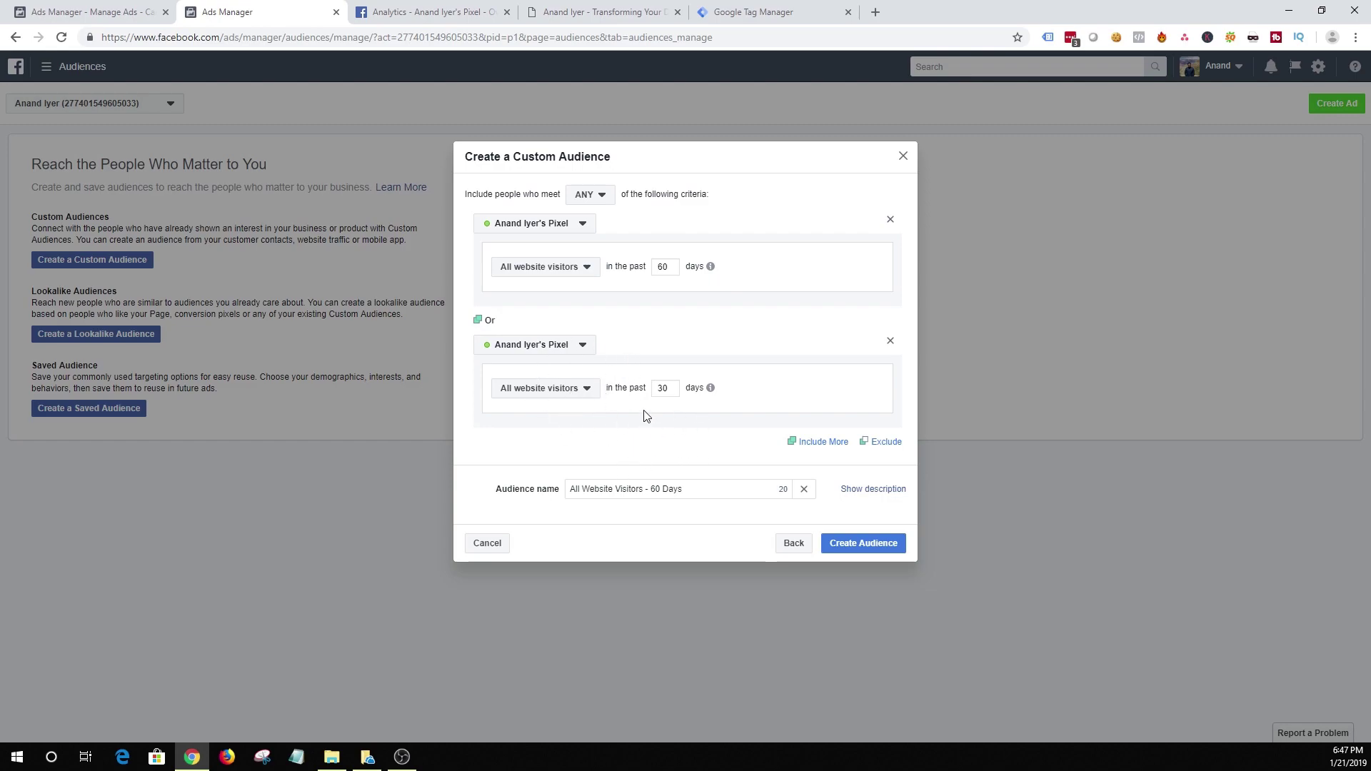
left_click(890, 341)
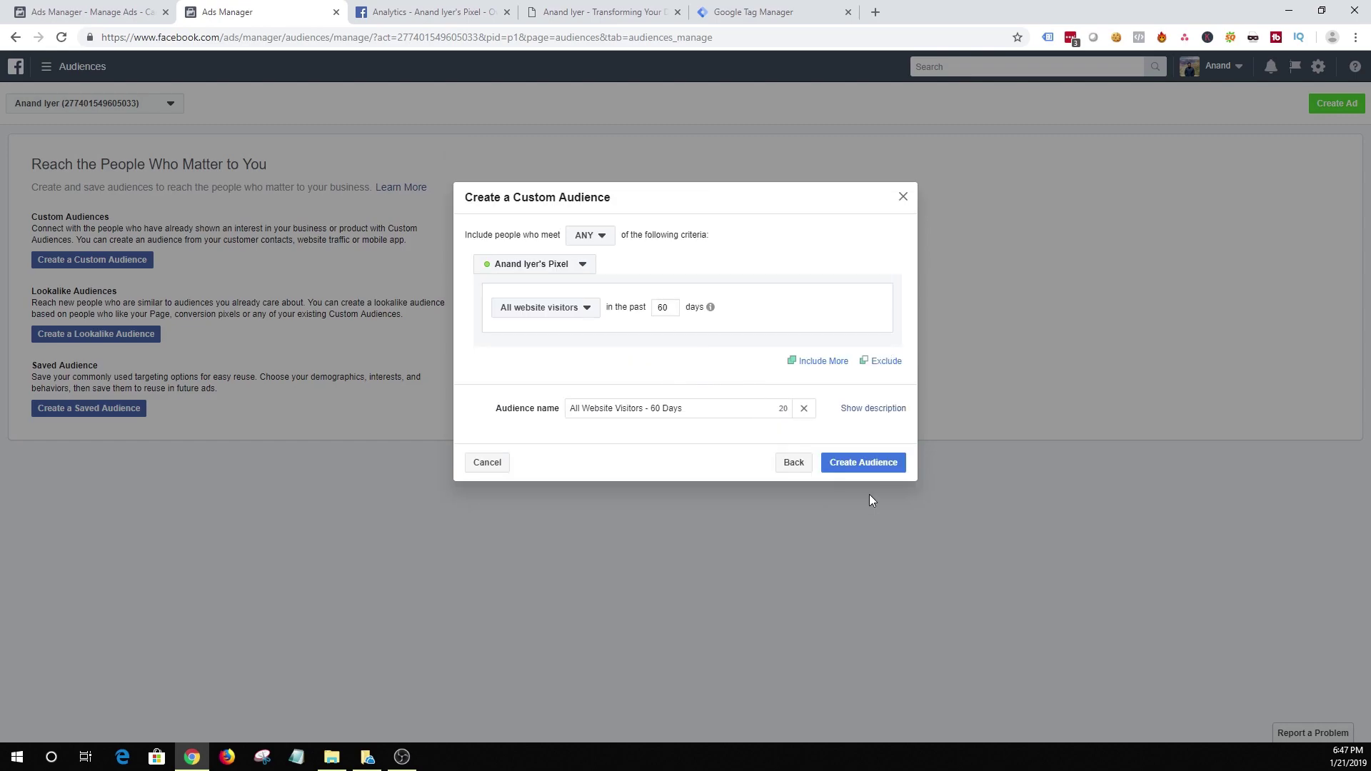
left_click(866, 465)
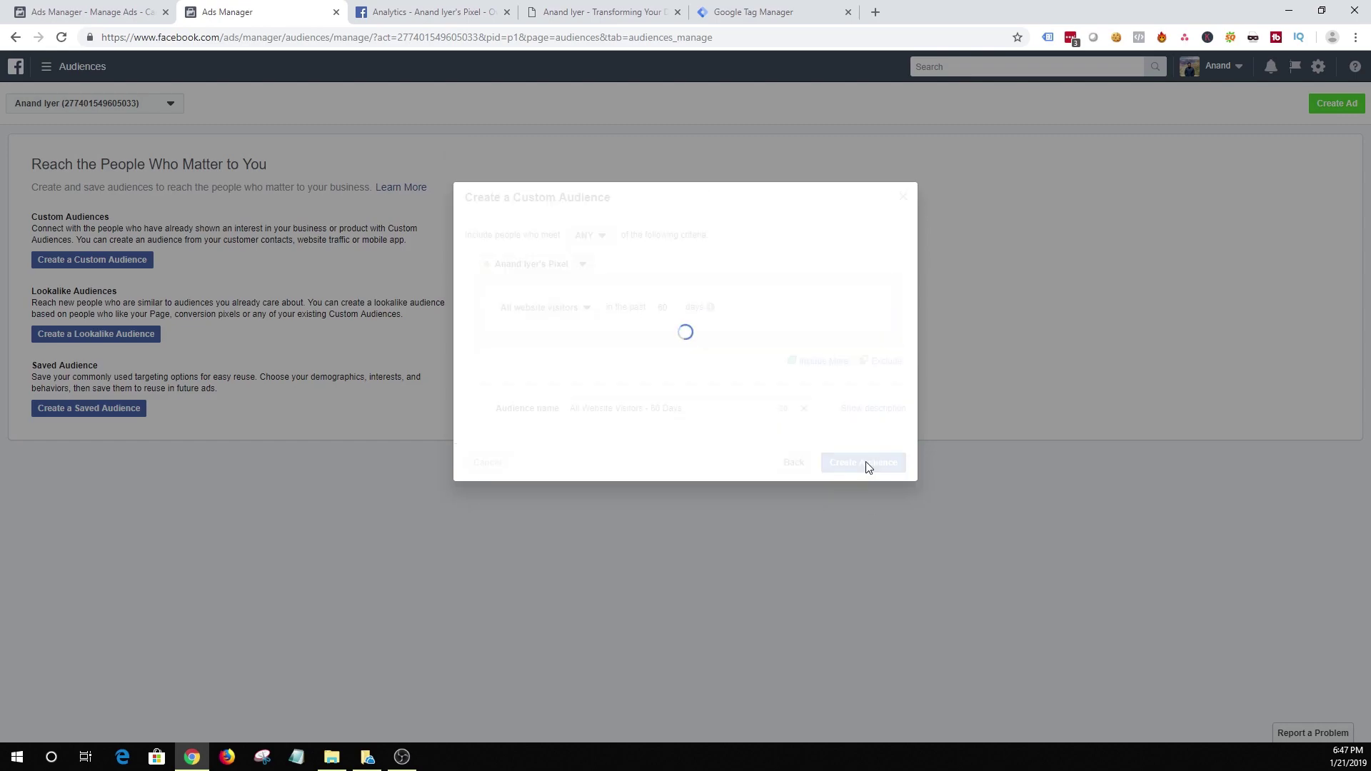
left_click(868, 468)
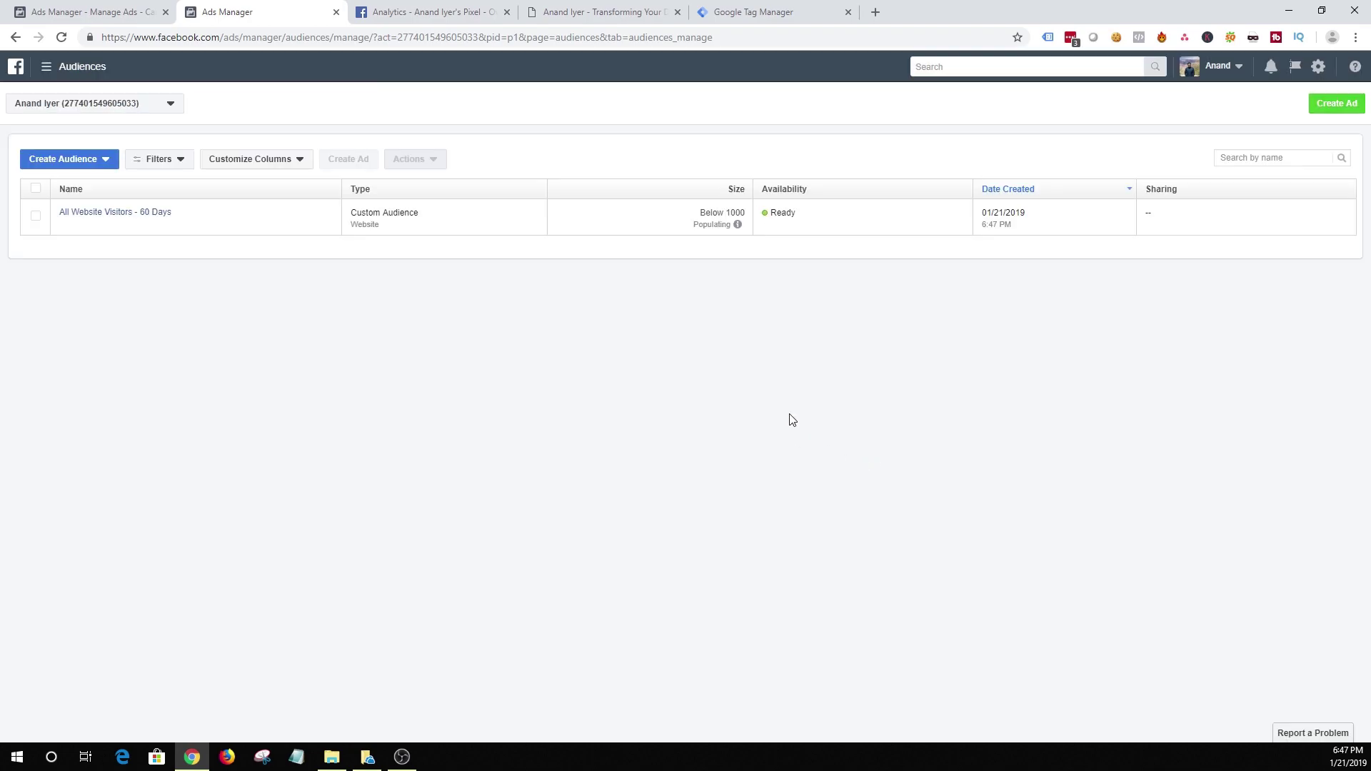
Step: Start a lookalike audience from All Website Visitors - 60 Days and search 'united' as its location
mouse_move(123, 216)
mouse_move(736, 229)
left_click(55, 163)
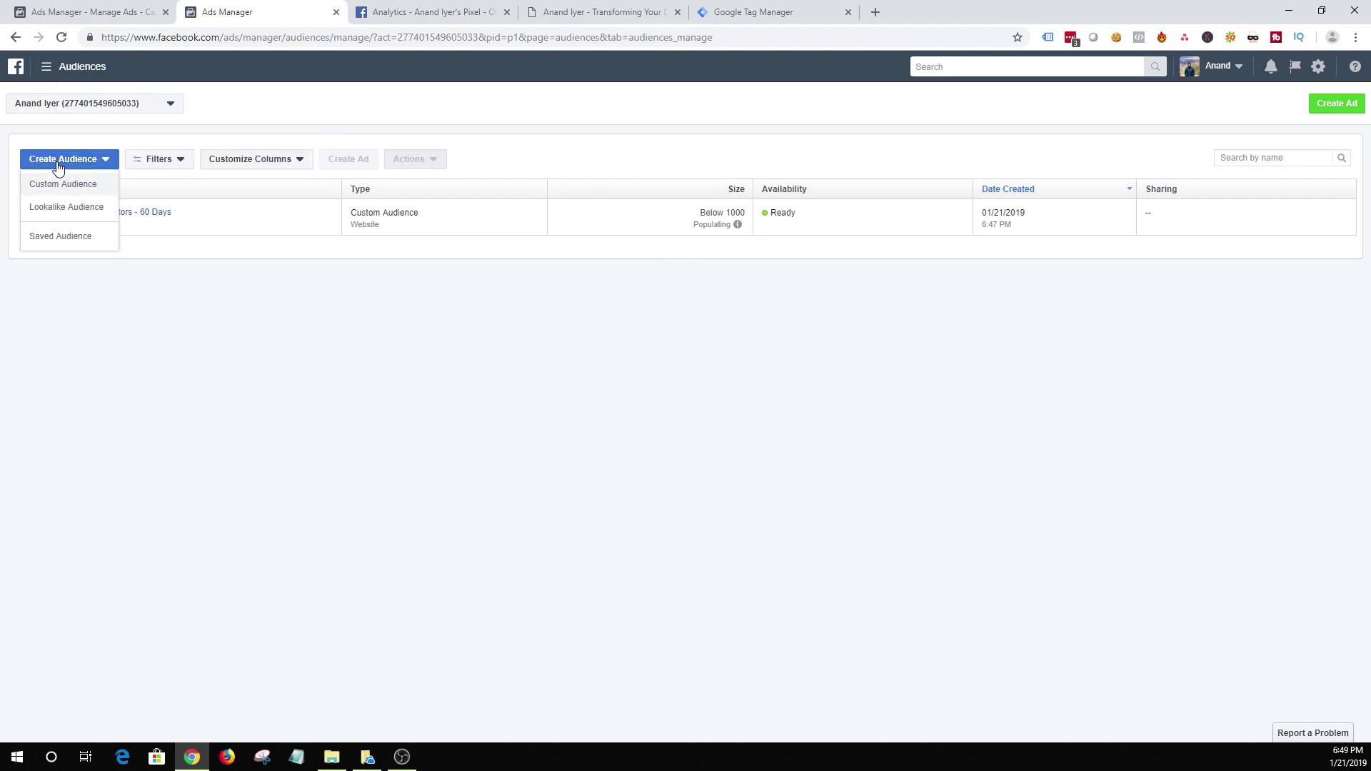
left_click(75, 207)
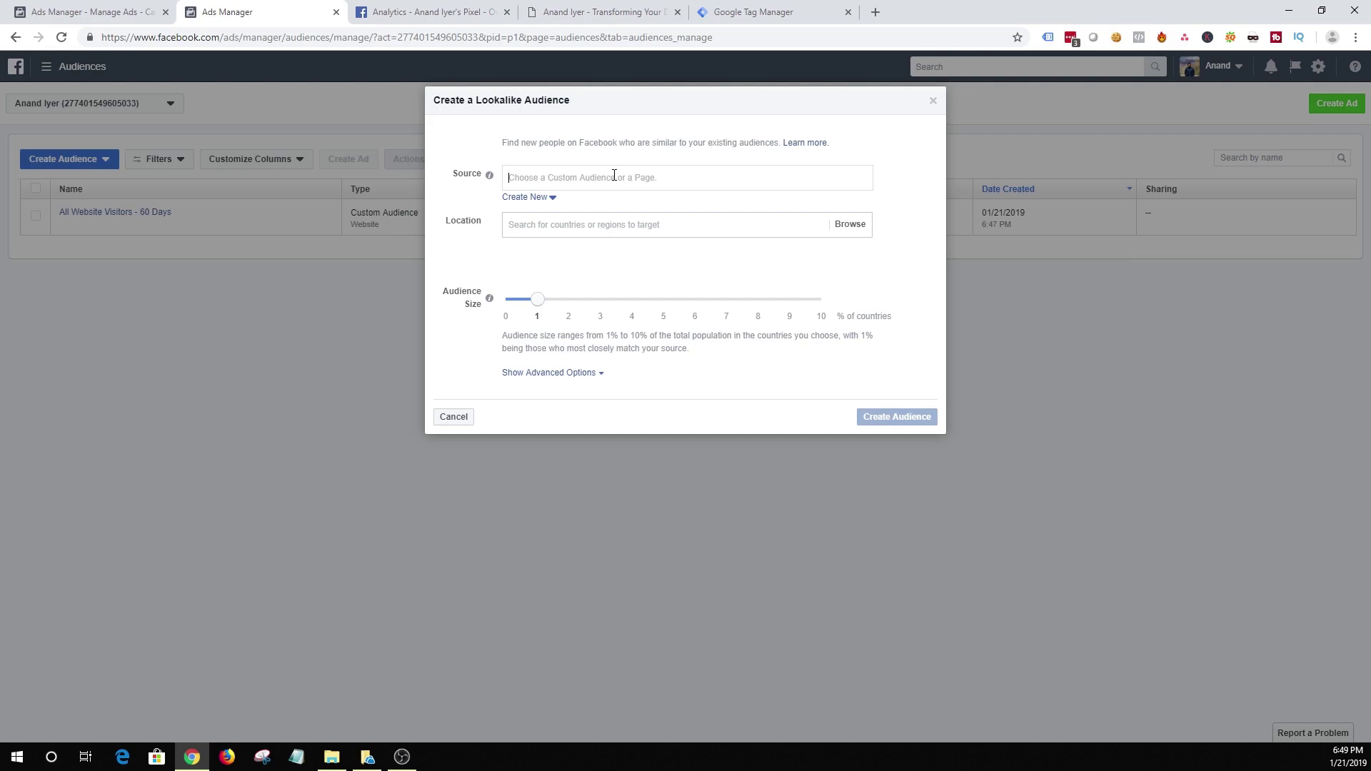
left_click(614, 175)
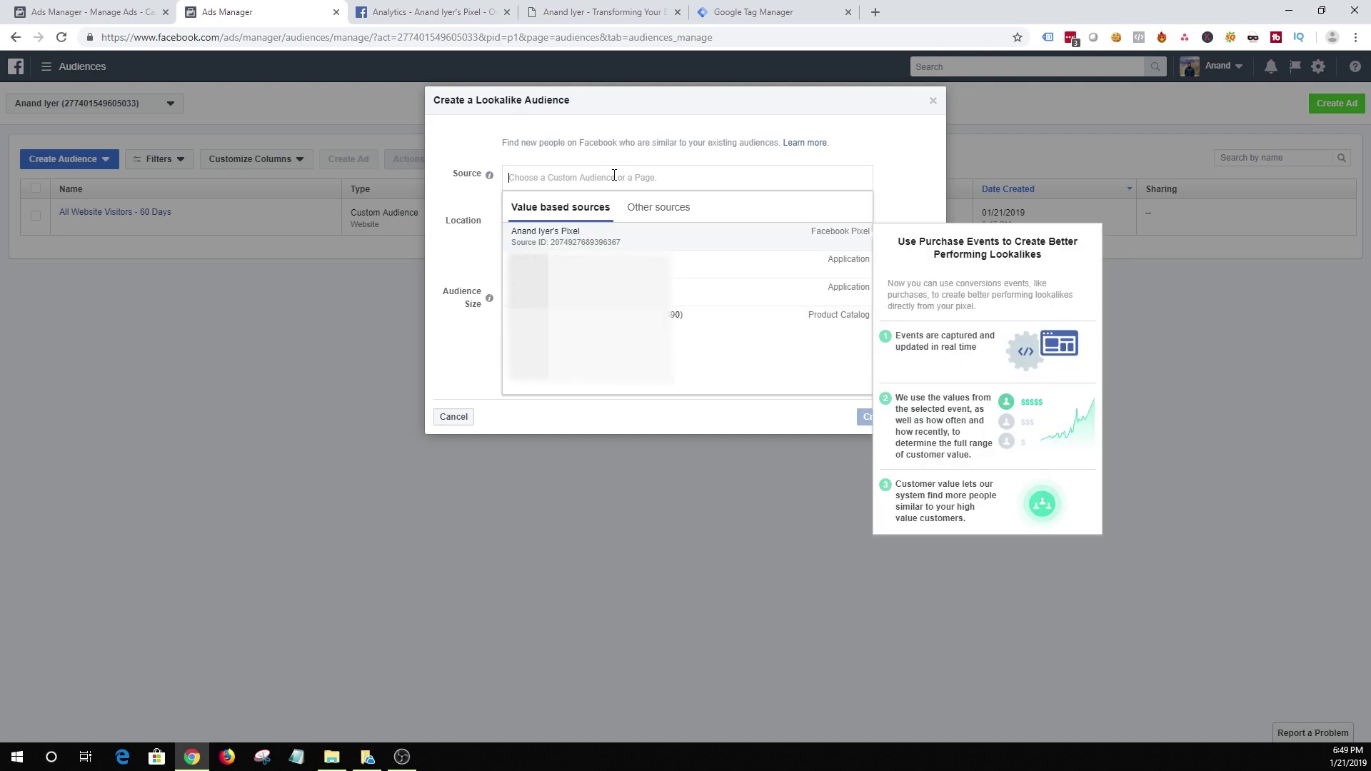
left_click(656, 208)
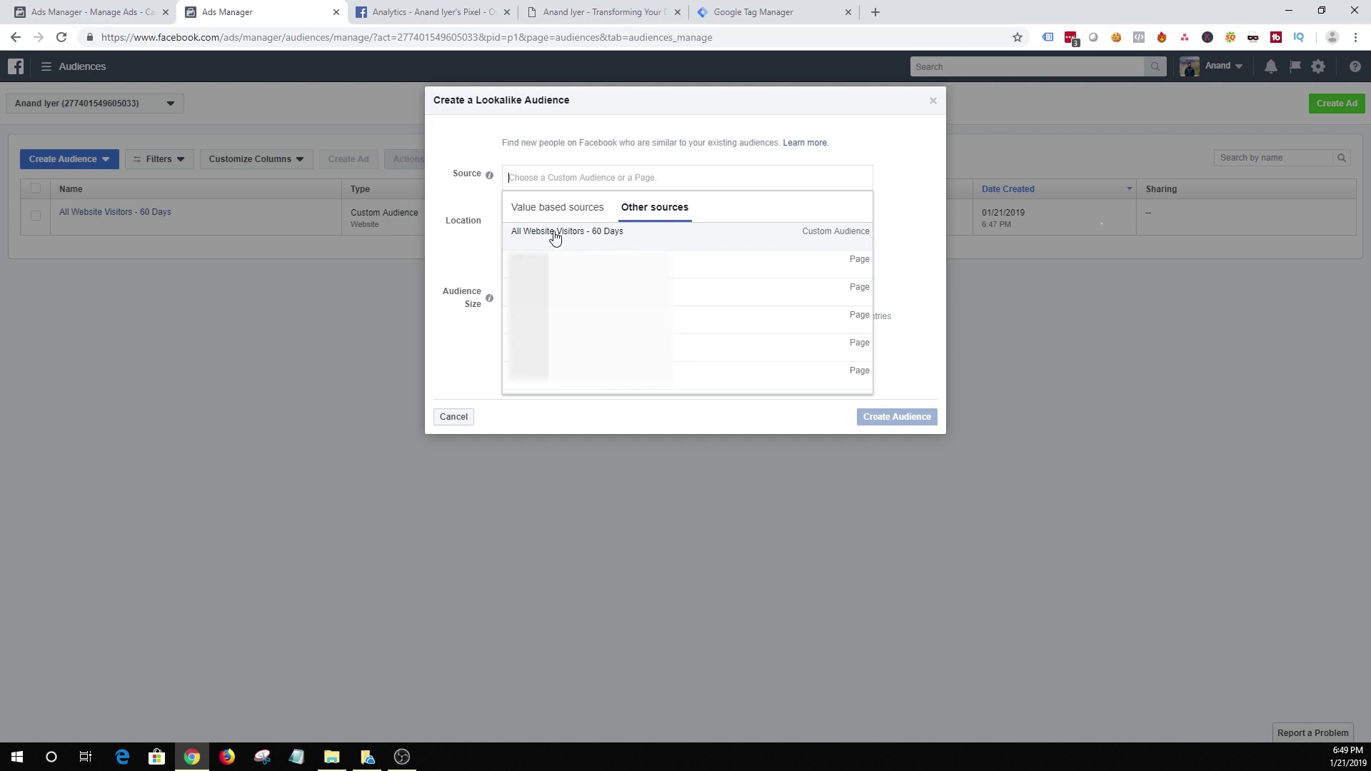
left_click(569, 237)
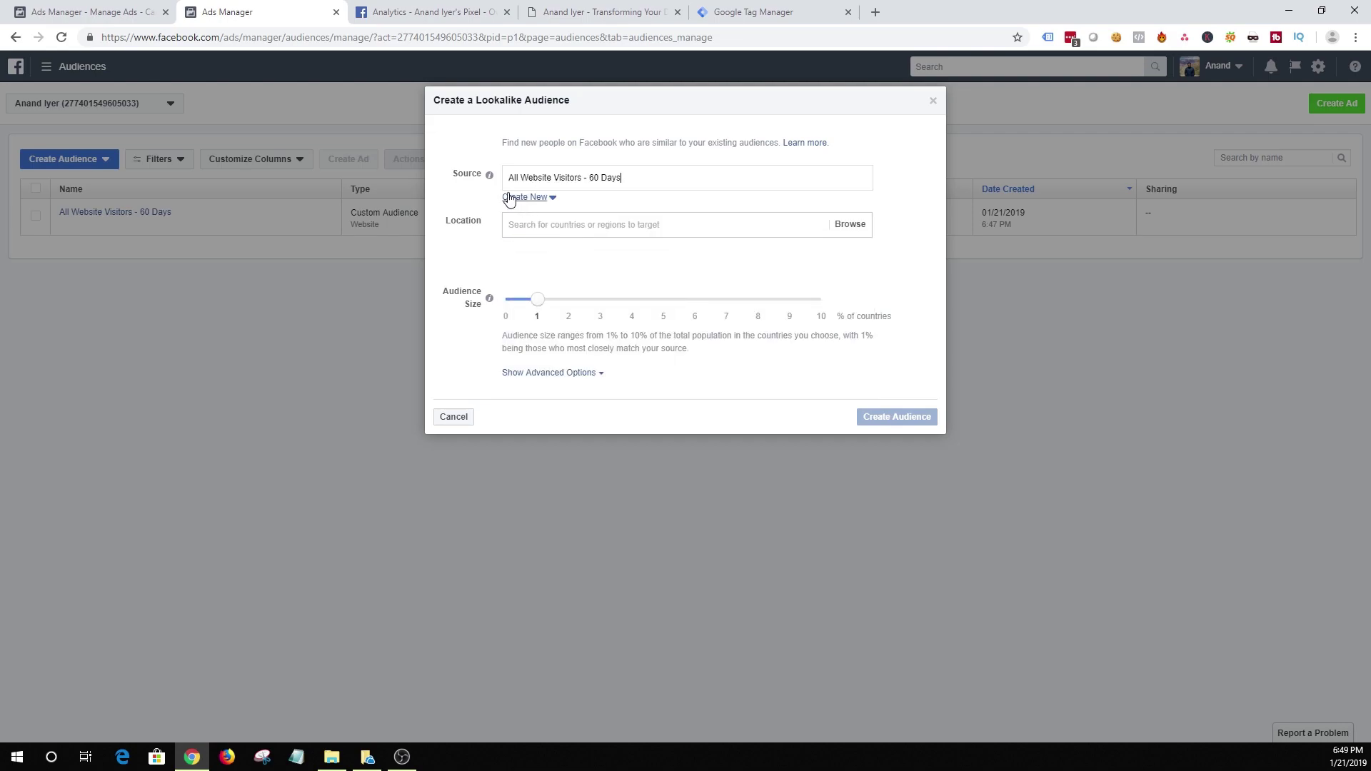
left_click(593, 226)
type("united")
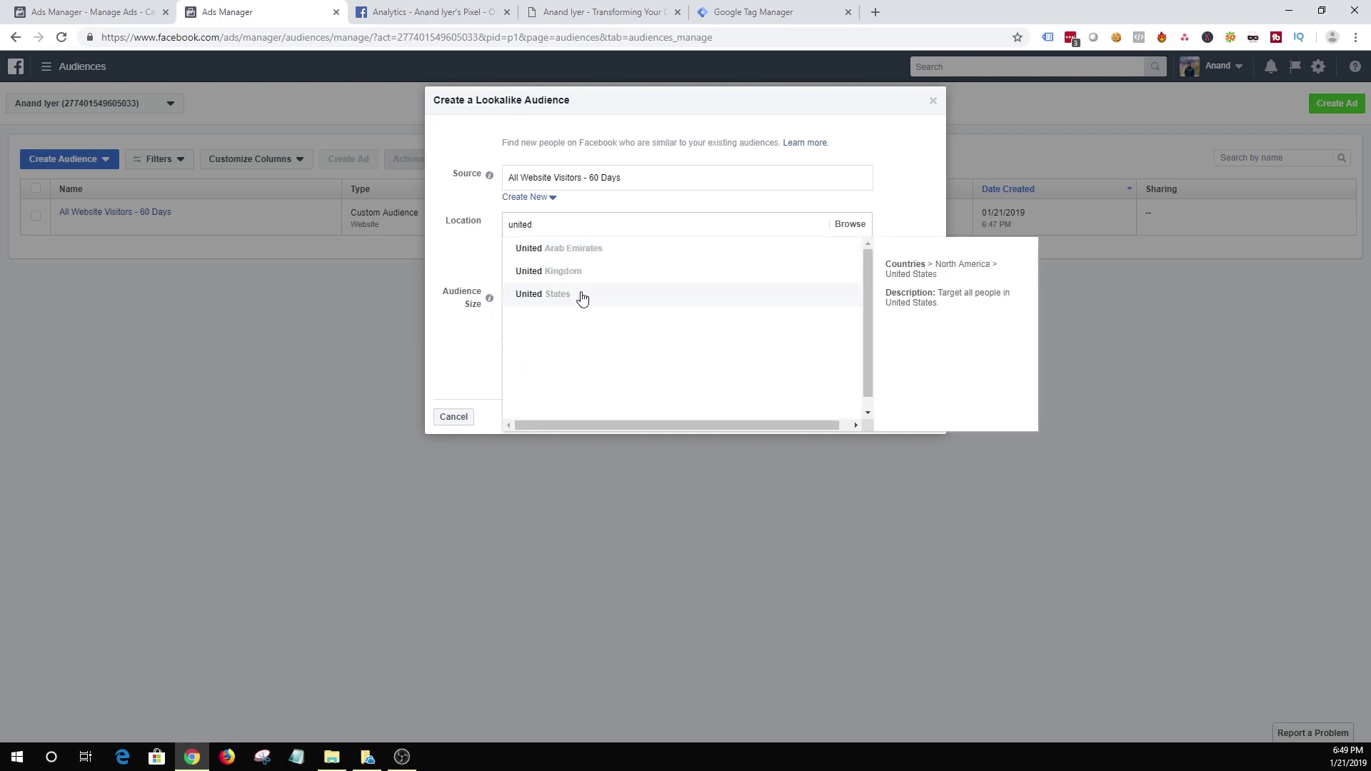
Step: Choose United States as the lookalike location at 1% size, reaching about 2,140,000 people
left_click(582, 295)
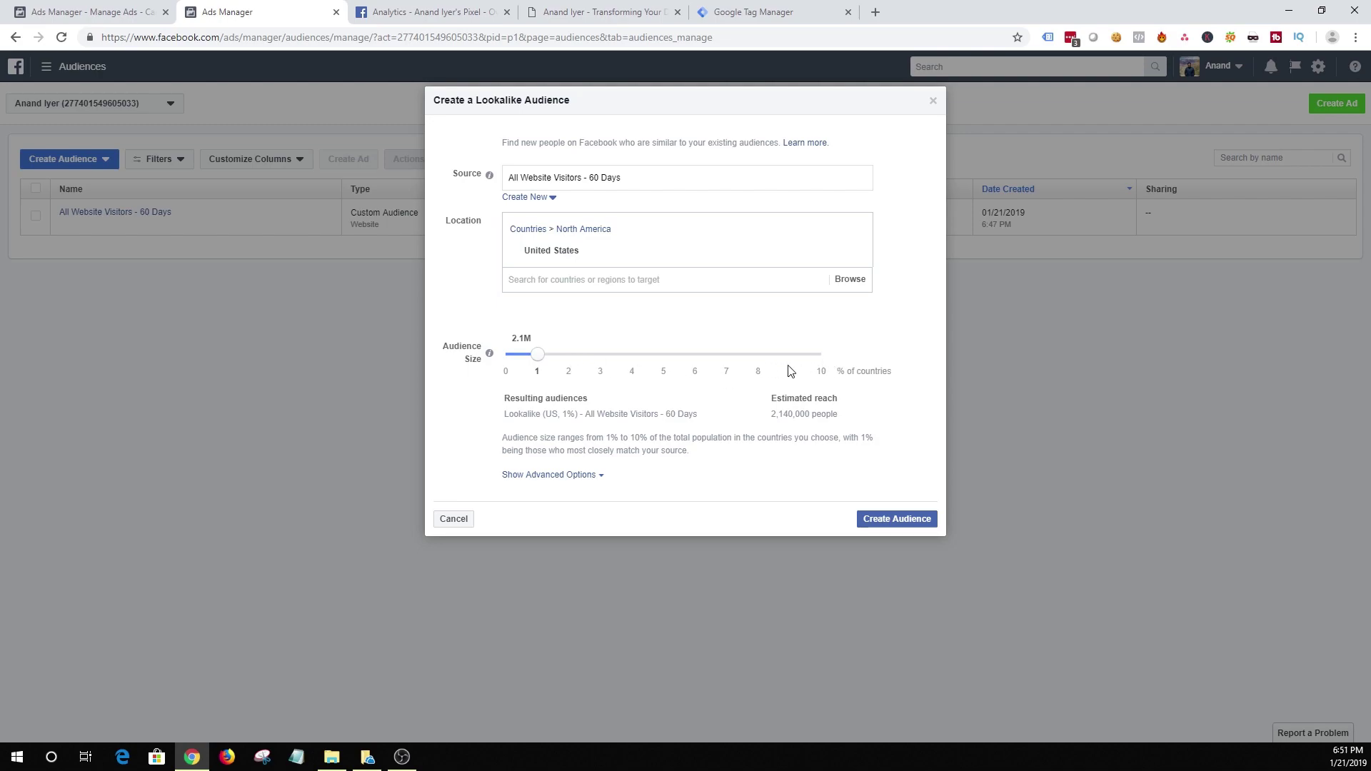
left_click_drag(502, 438, 697, 453)
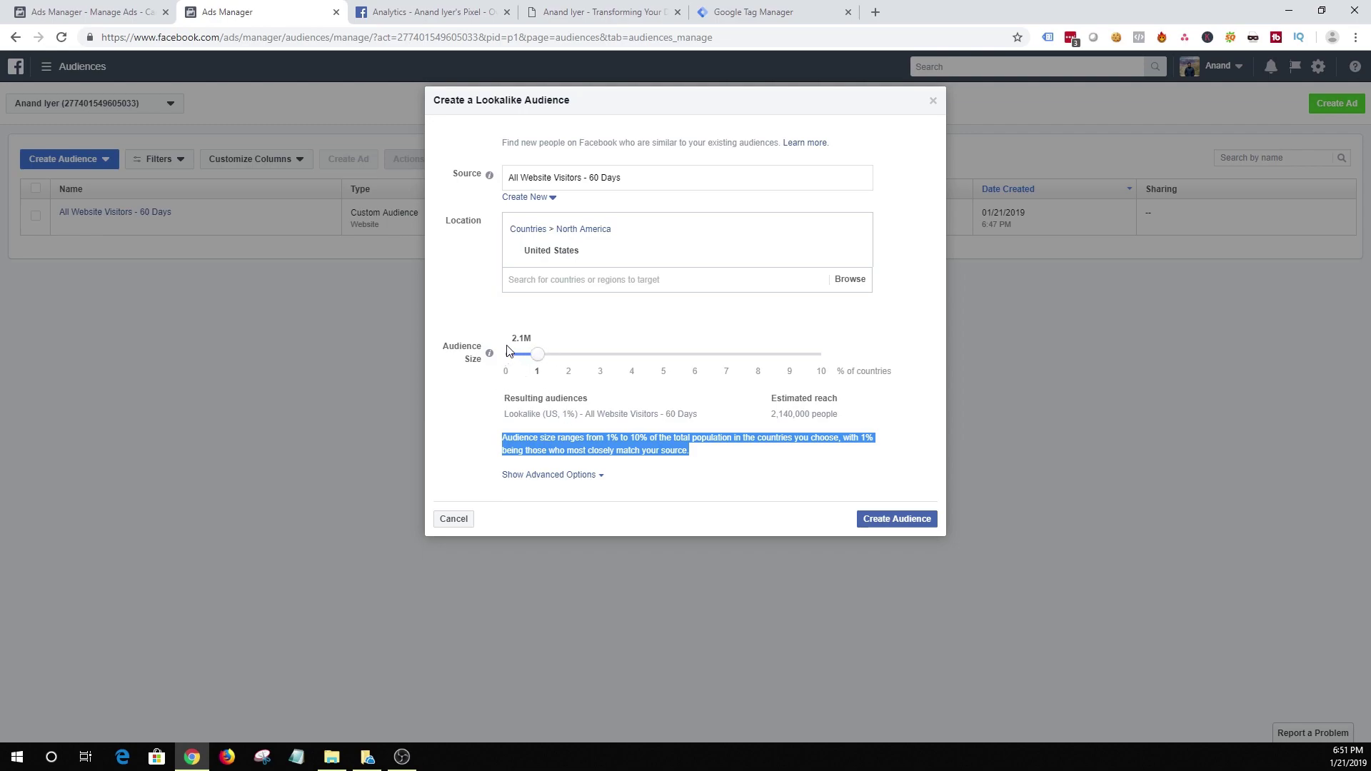
Step: Keep Number of Audiences at 1 under advanced options and create the Lookalike (US, 1%) audience
left_click(532, 423)
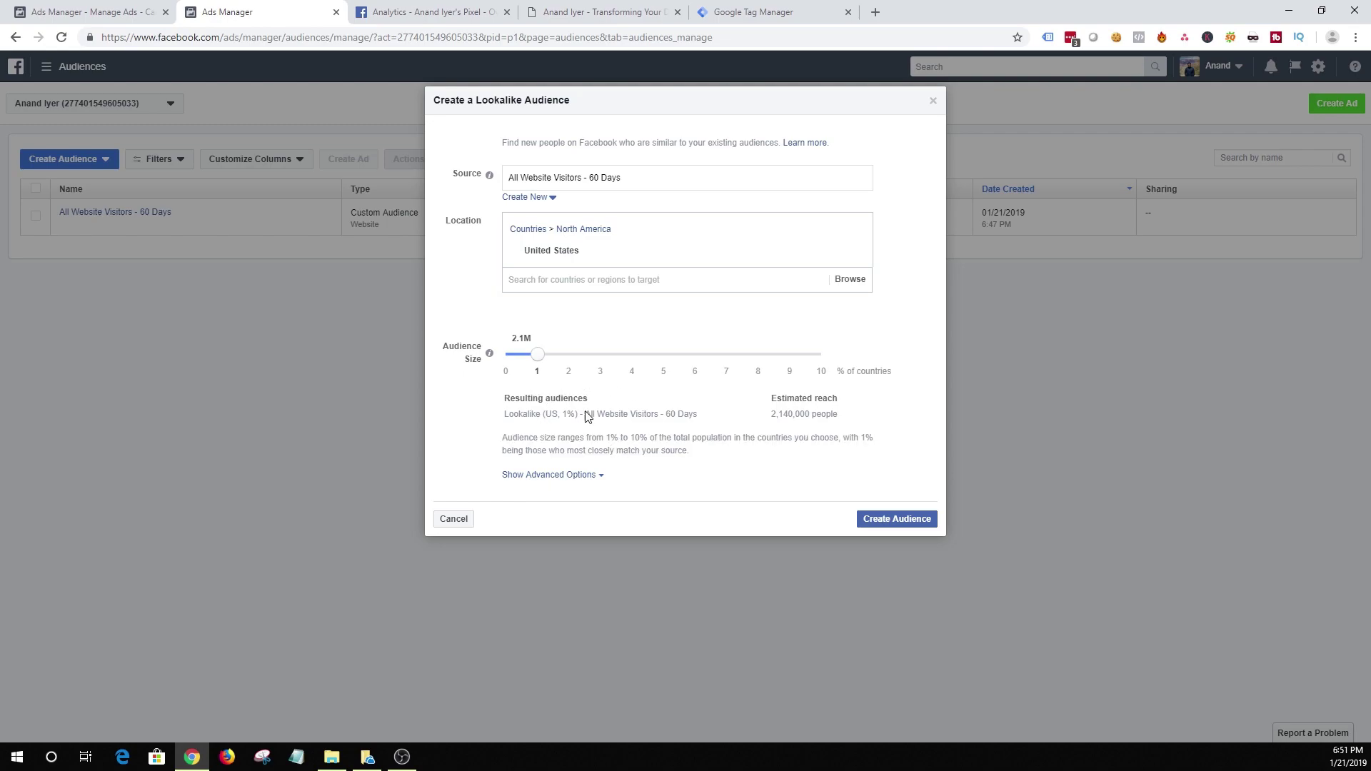
left_click(535, 478)
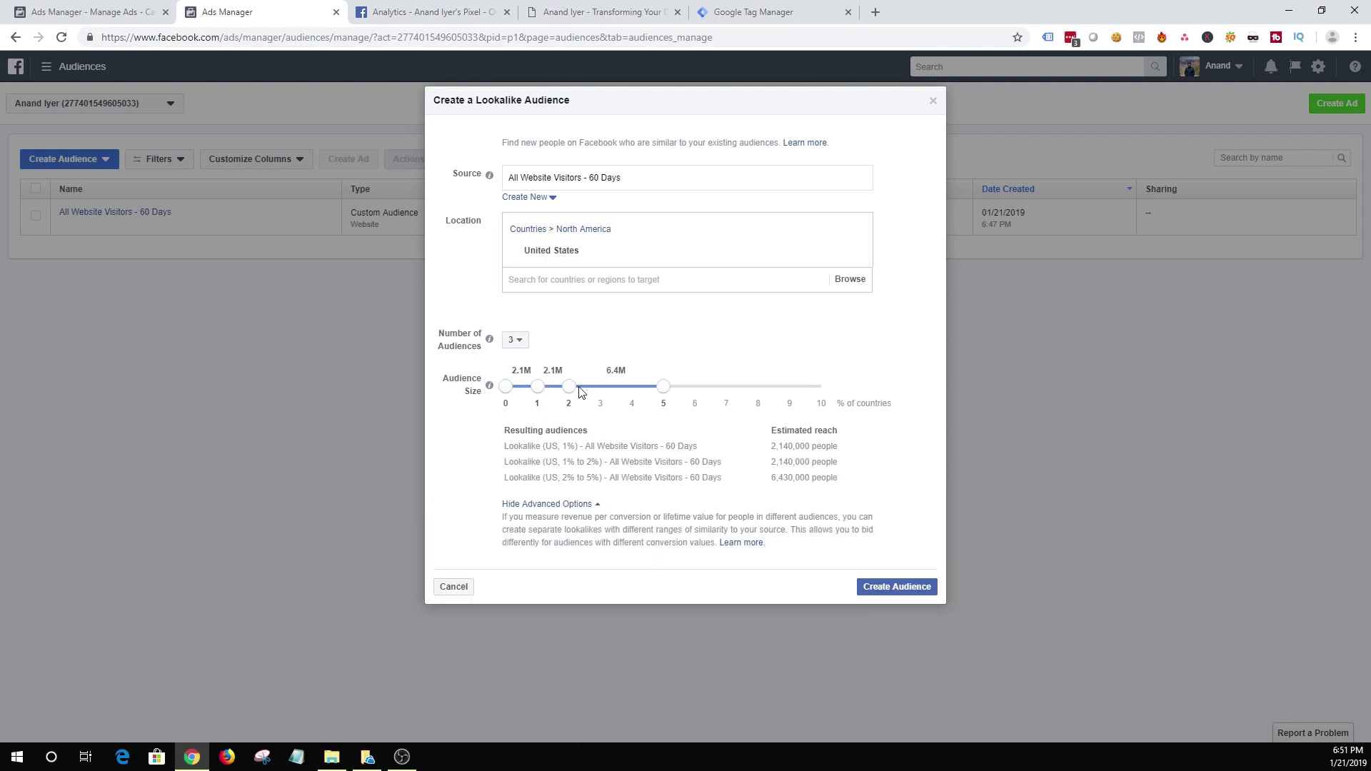
left_click(514, 341)
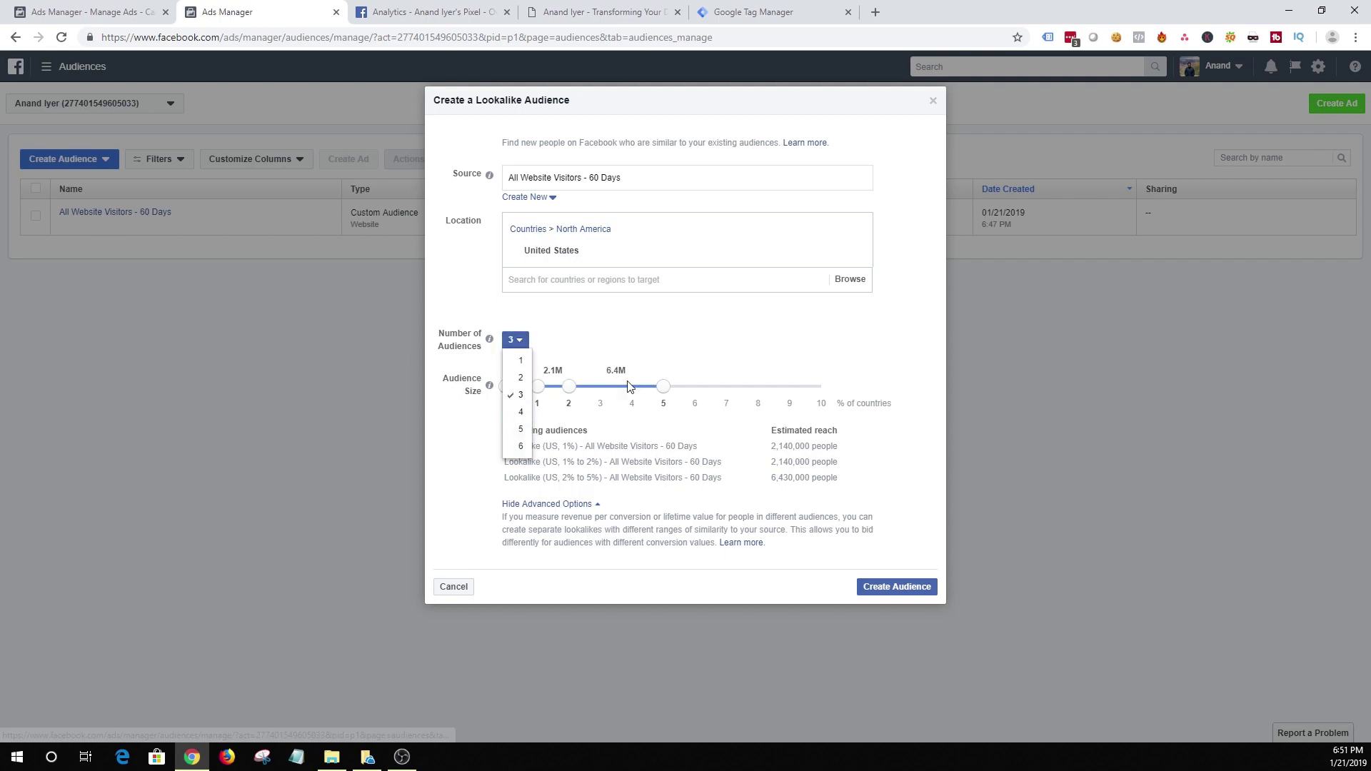
left_click(474, 437)
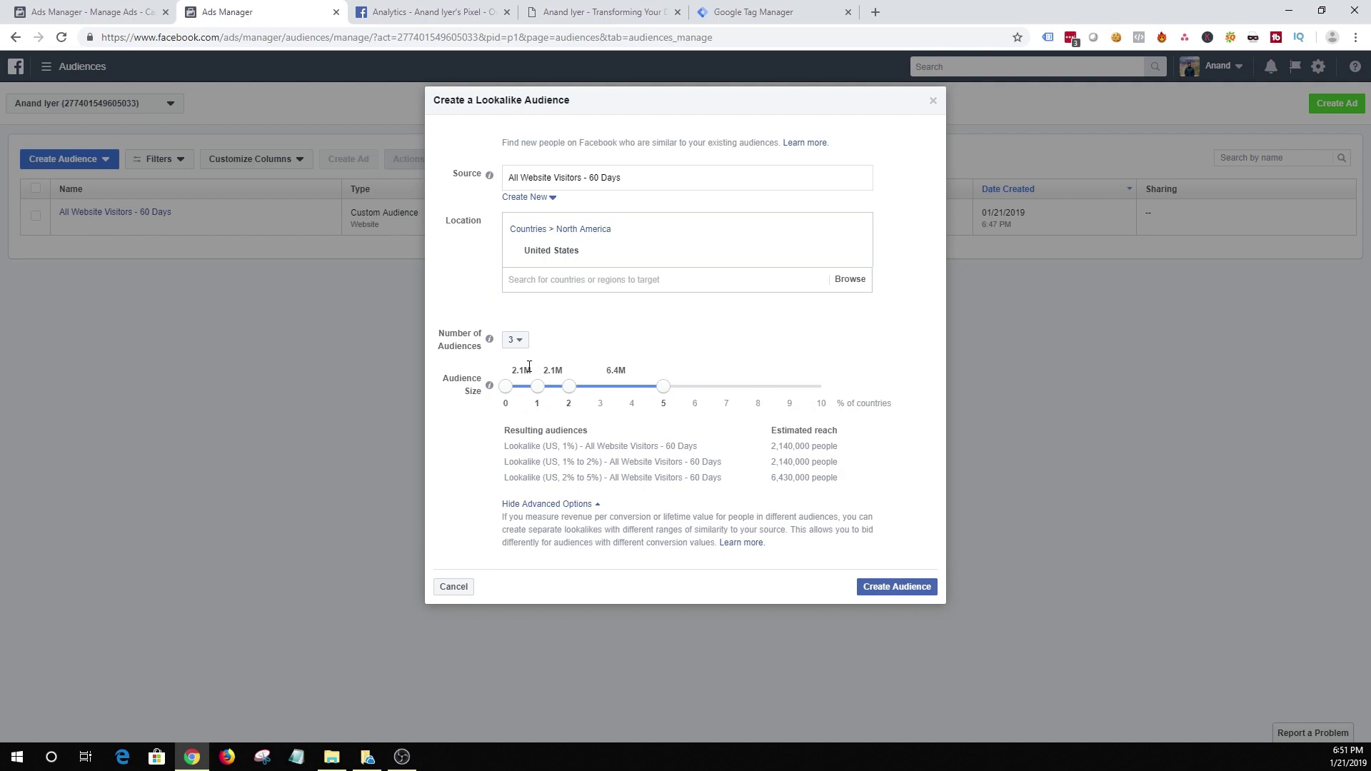
left_click(525, 343)
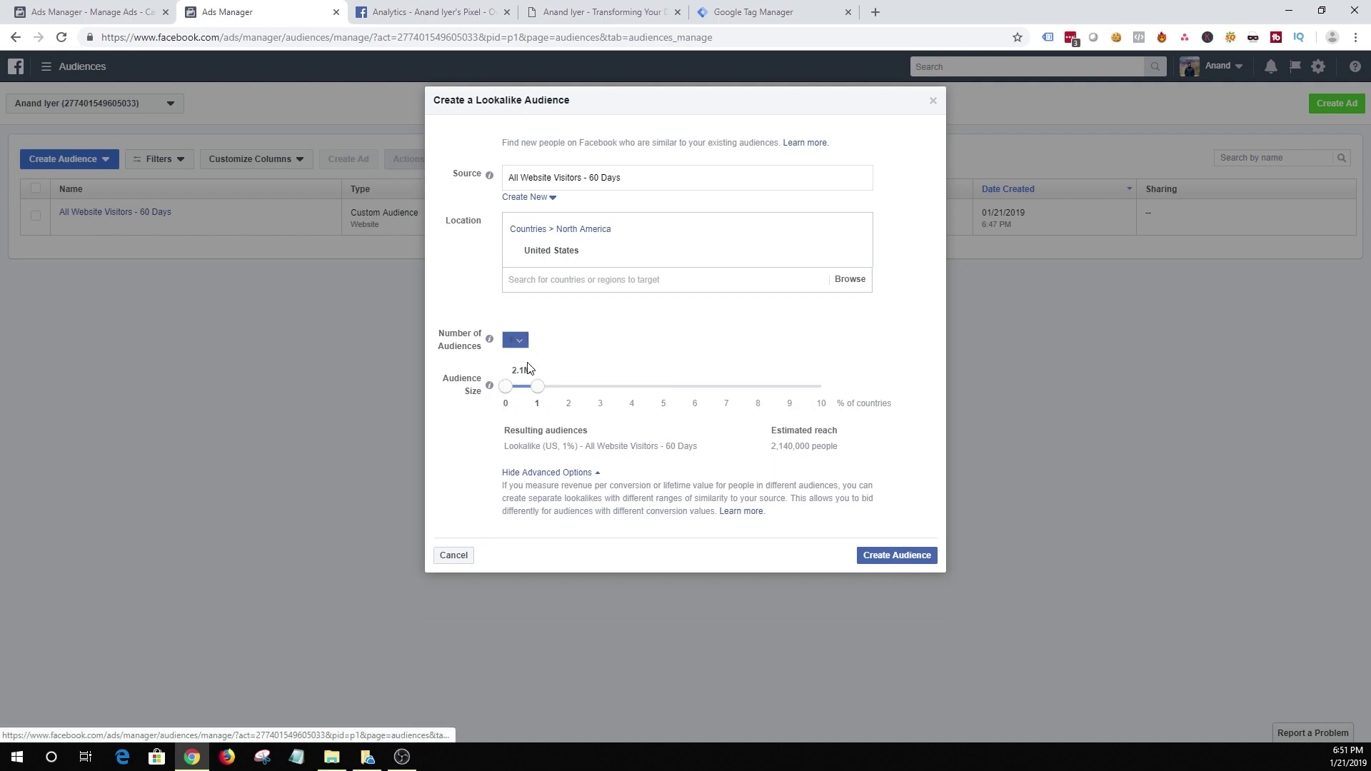
left_click(885, 561)
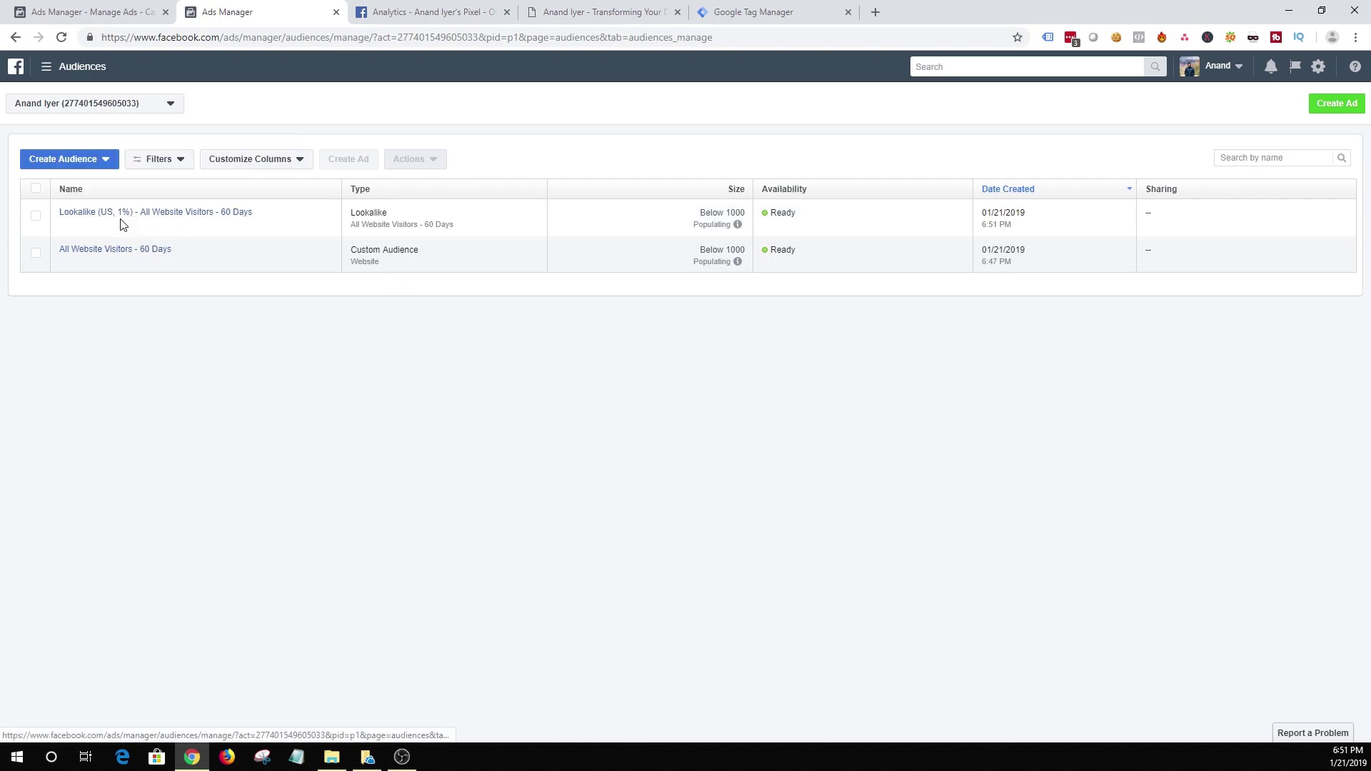
mouse_move(197, 223)
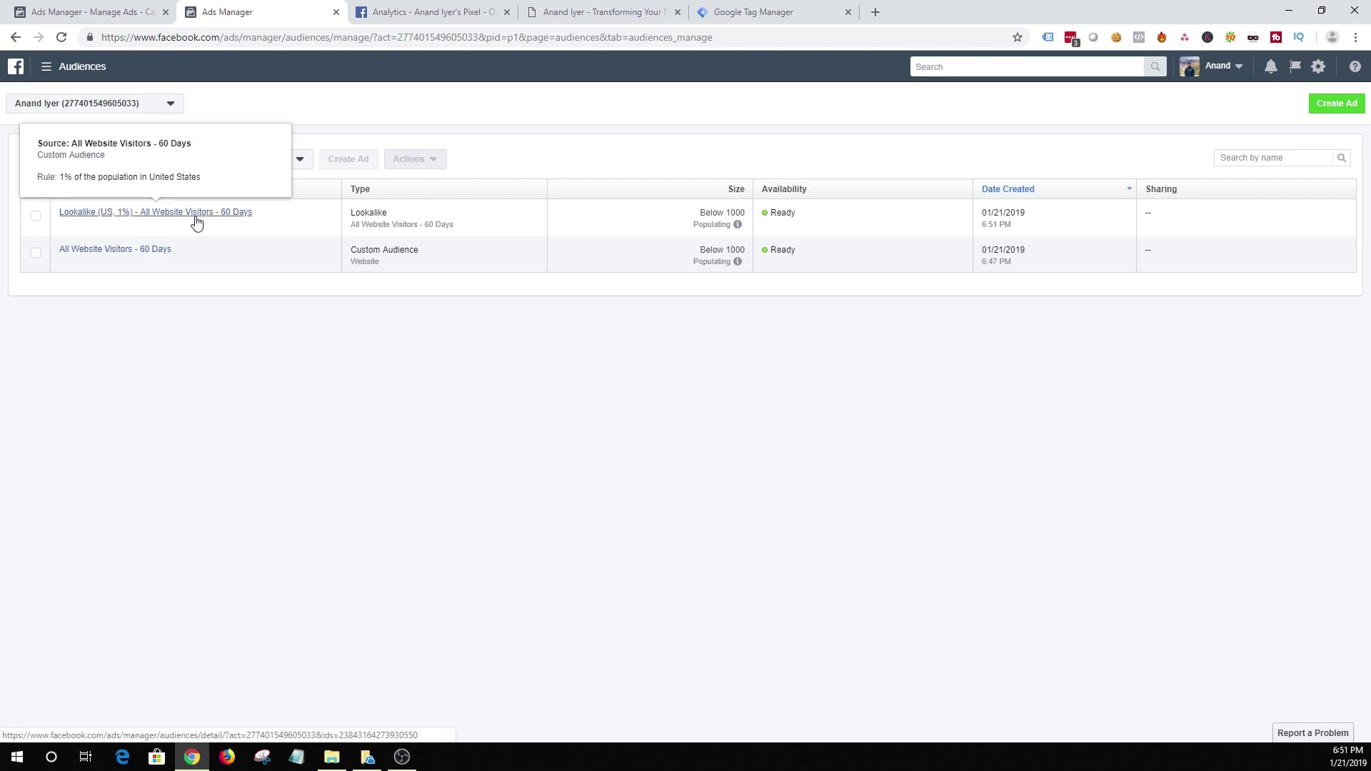